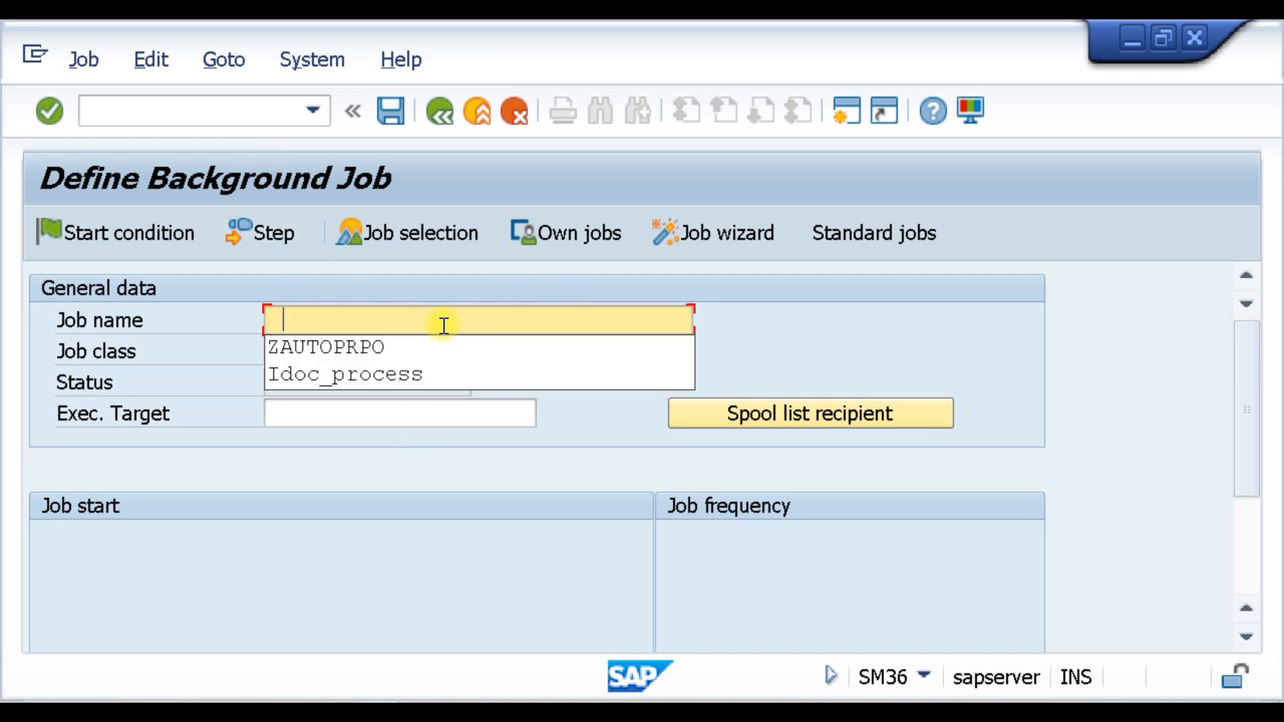
Name the background job Z_AUTOPR_PO.
click(415, 346)
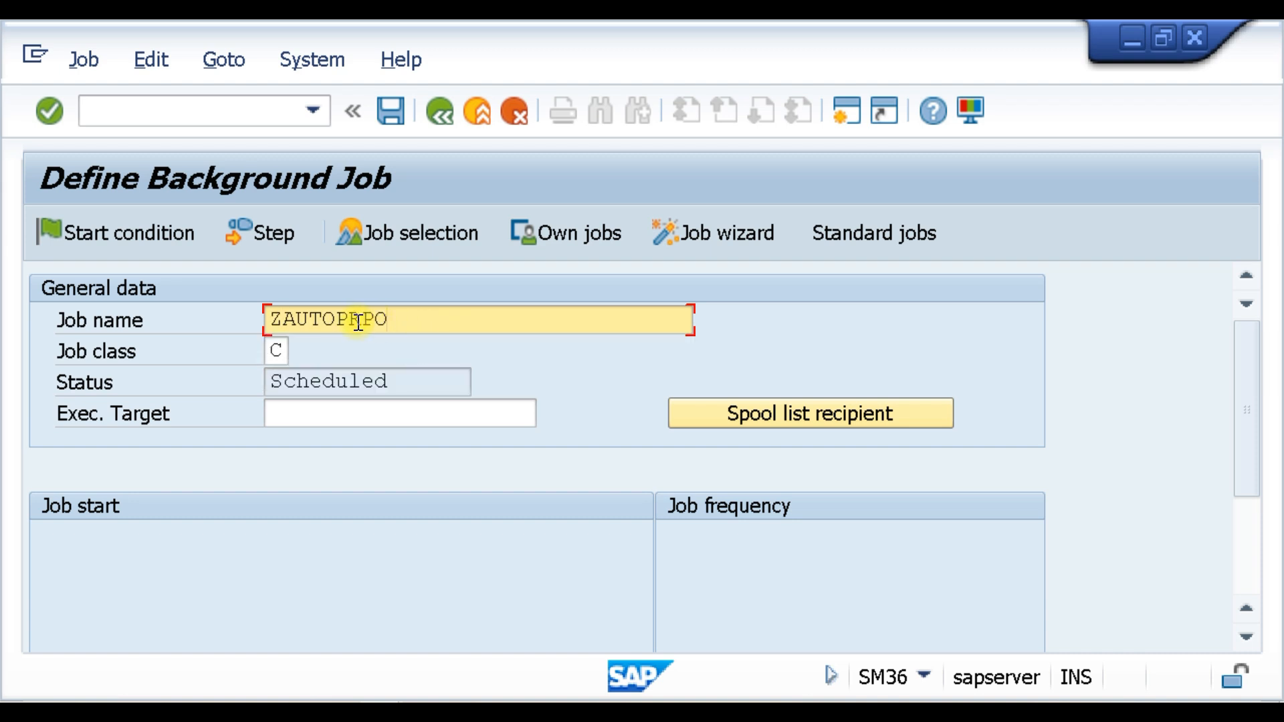
click(284, 317)
text(_)
click(375, 319)
text(_)
click(347, 319)
text(_)
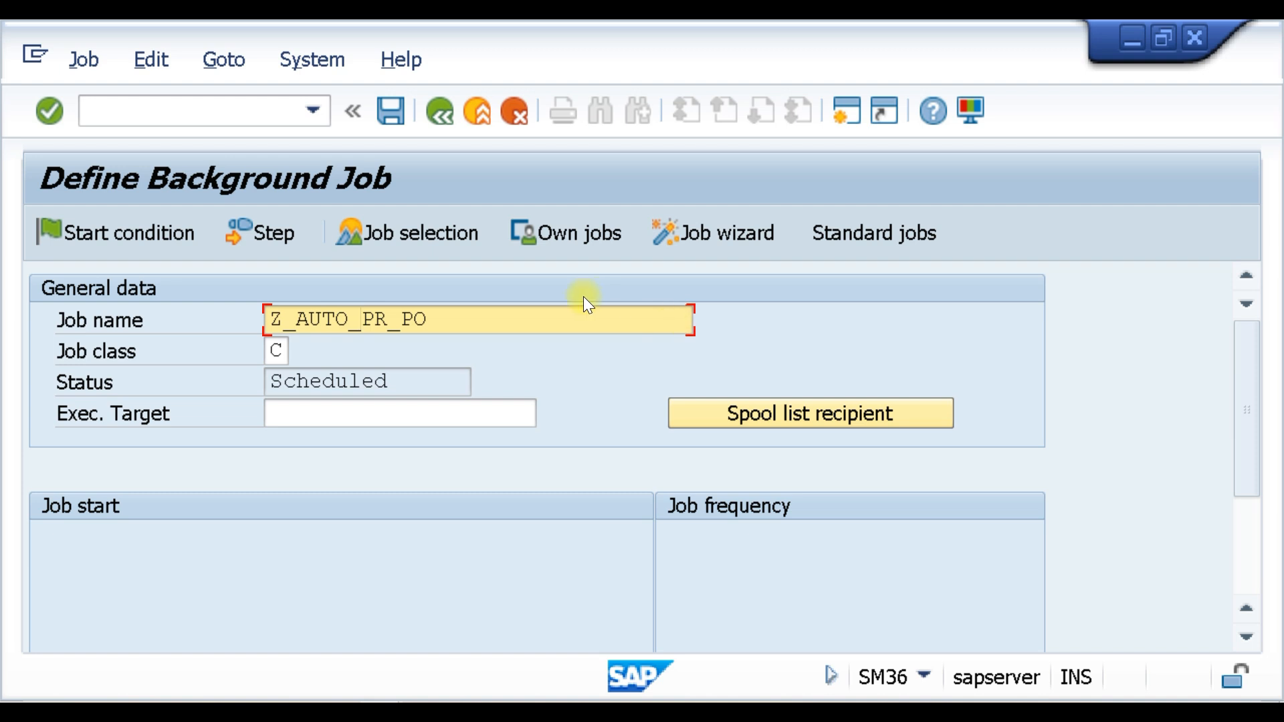
key(BackSpace)
Open a new session and start transaction ME59N for automatic purchase order creation from requisitions.
click(262, 230)
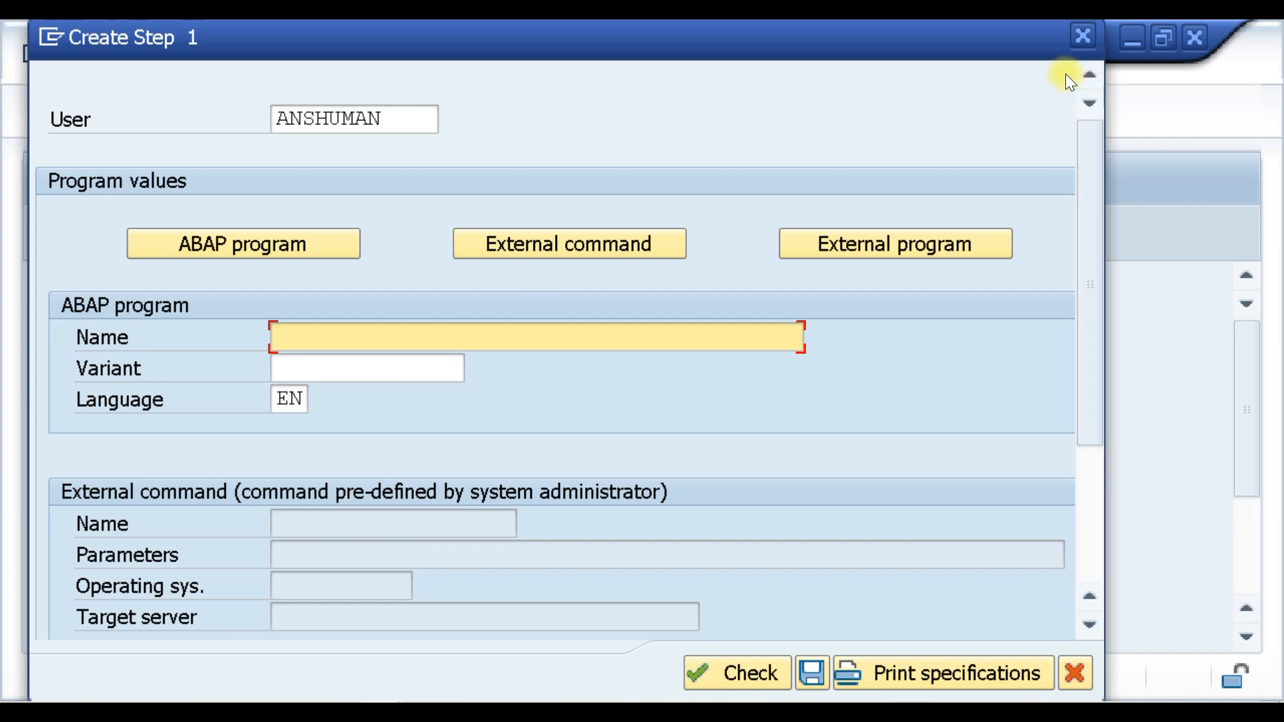
click(1082, 32)
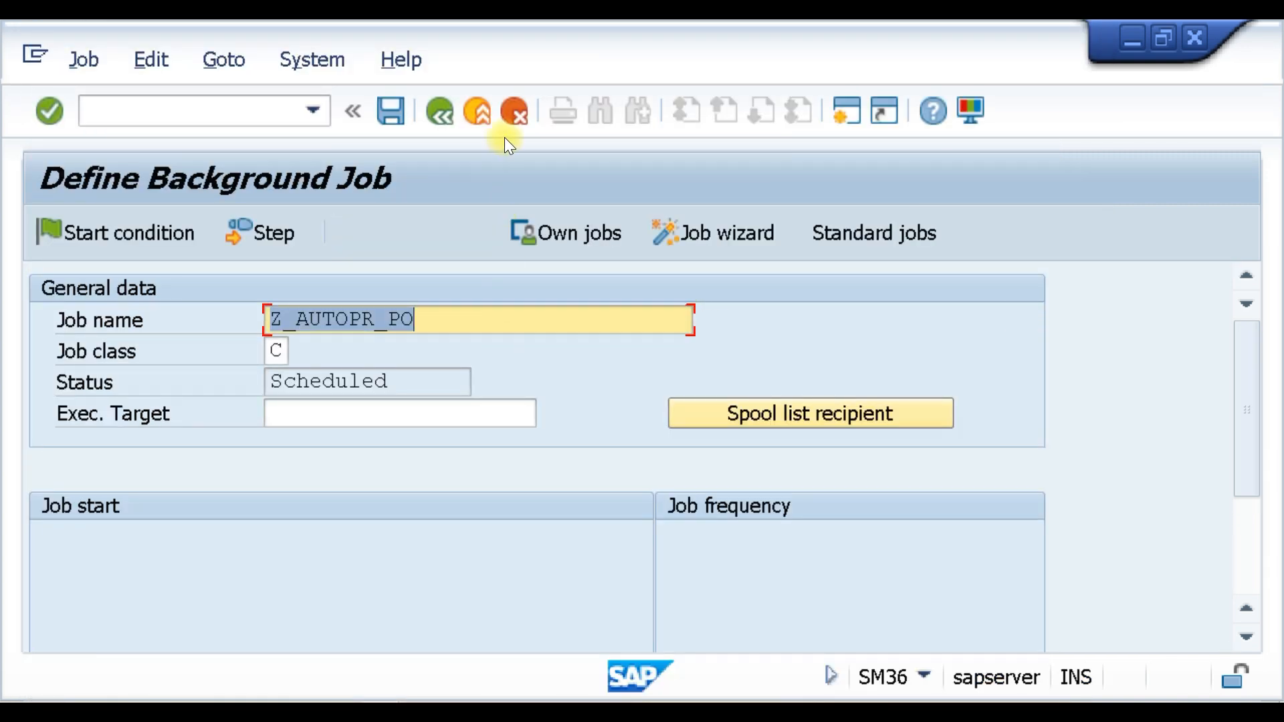
click(840, 117)
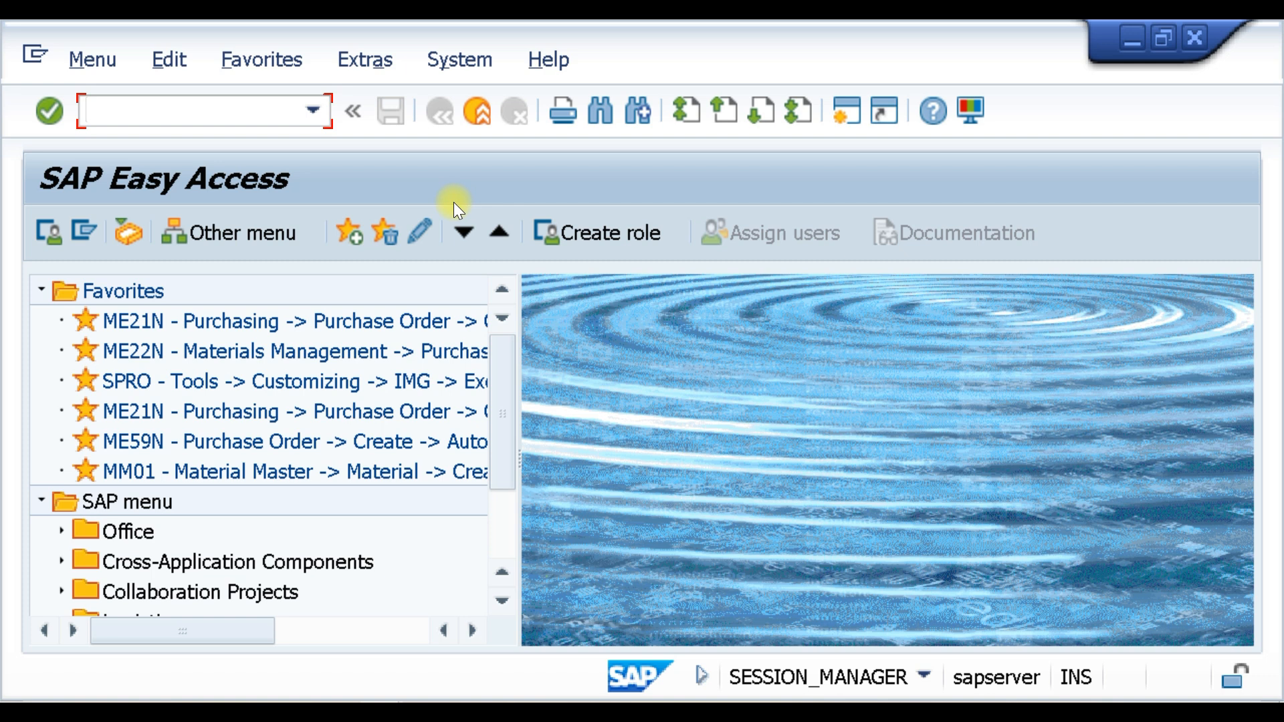
text(me59n)
key(Return)
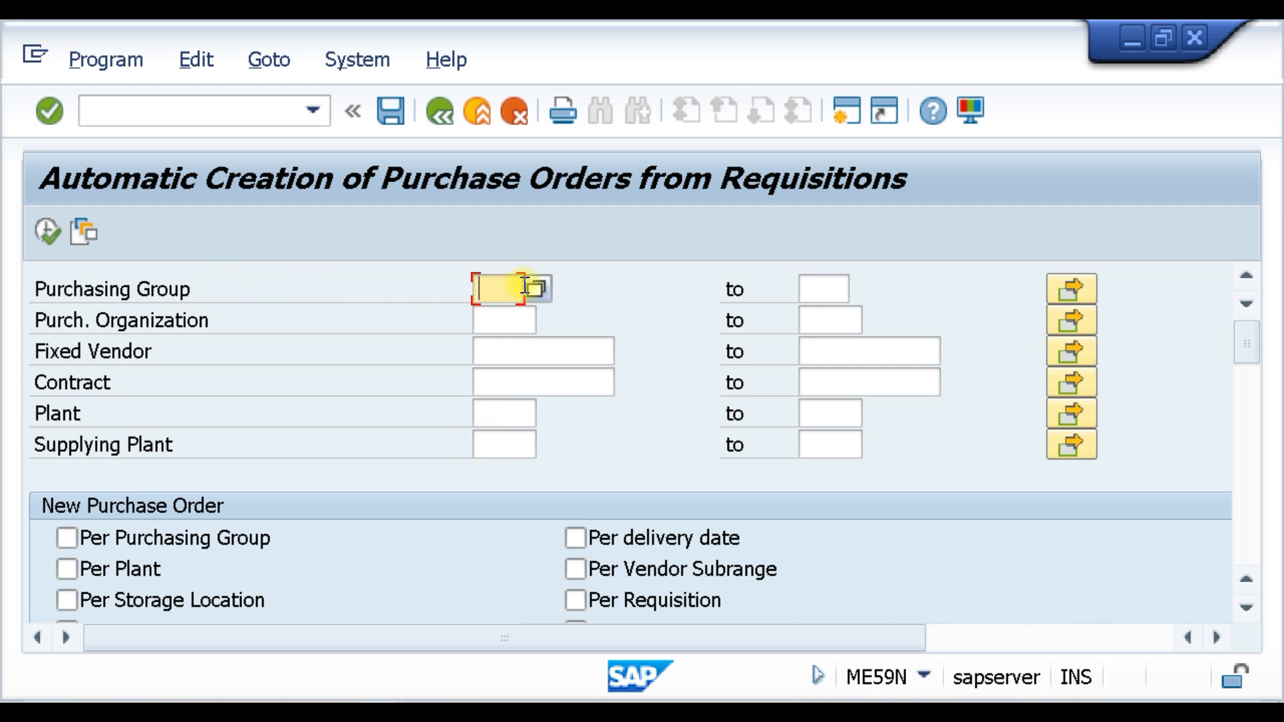
Enter purchasing group N01, purchasing organization P101, the fixed vendor's number and plant N100 as the selection criteria.
click(493, 289)
click(500, 315)
click(500, 315)
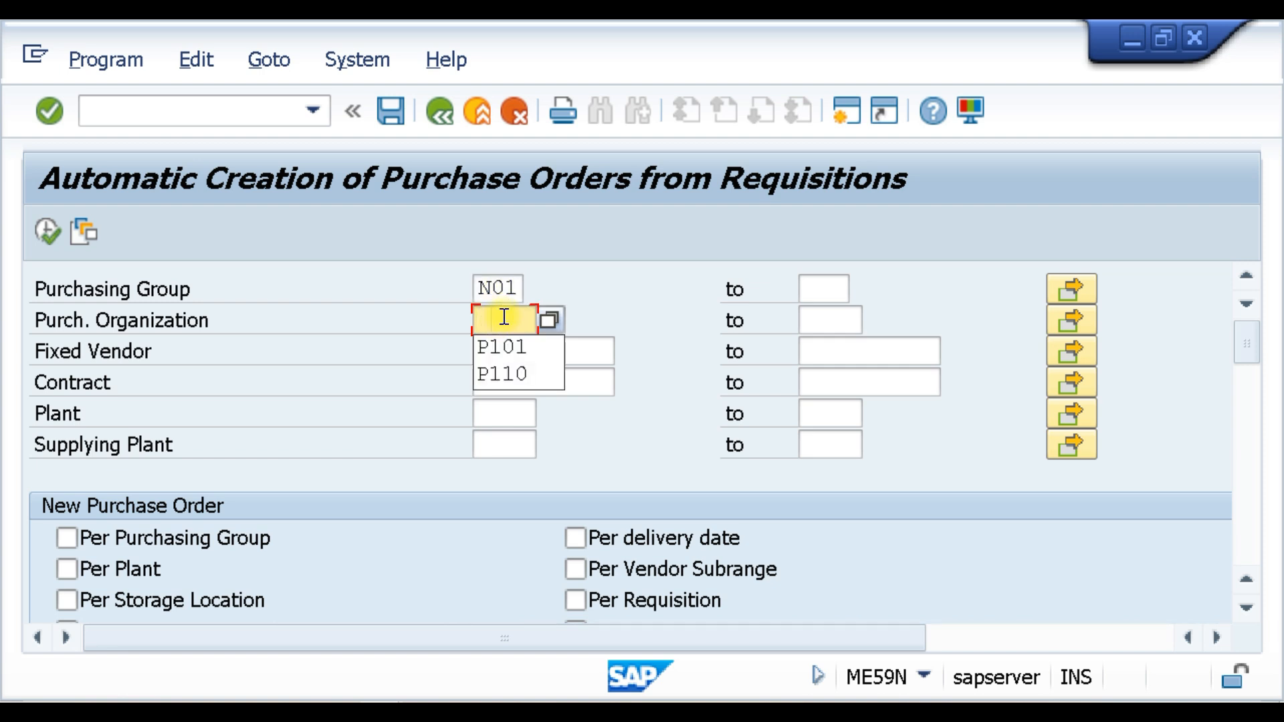
click(509, 358)
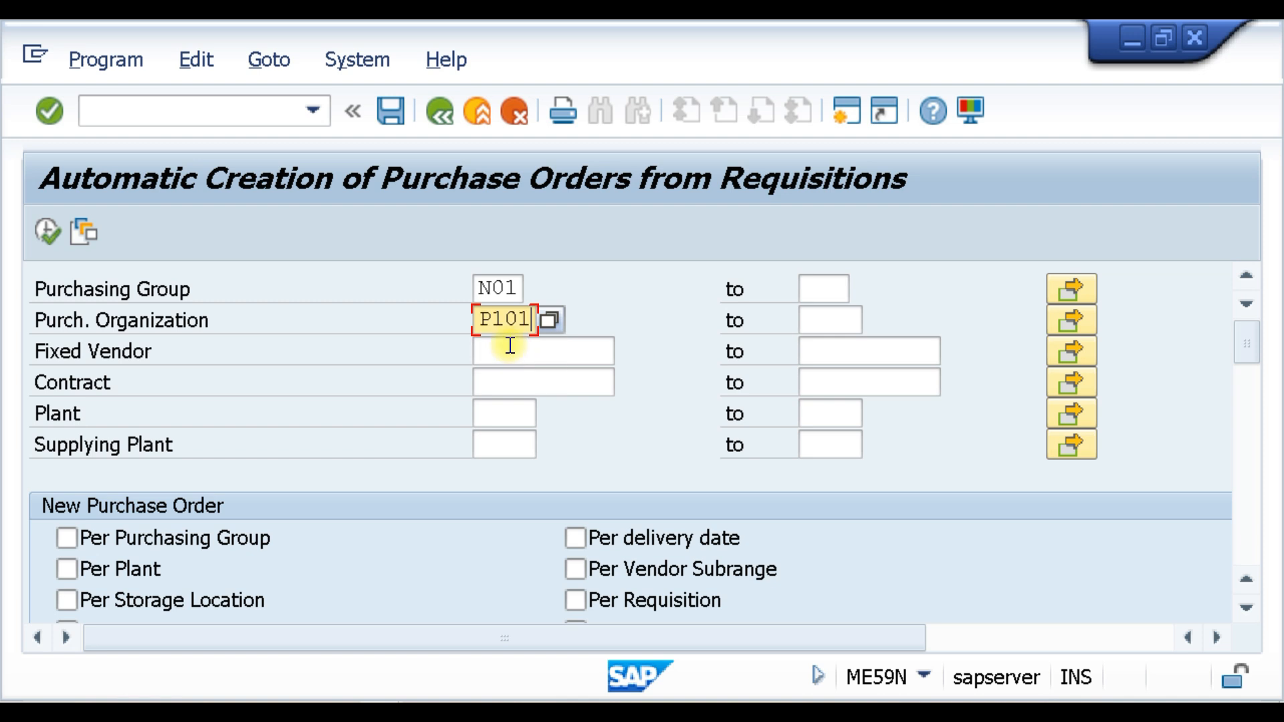
click(509, 346)
click(540, 382)
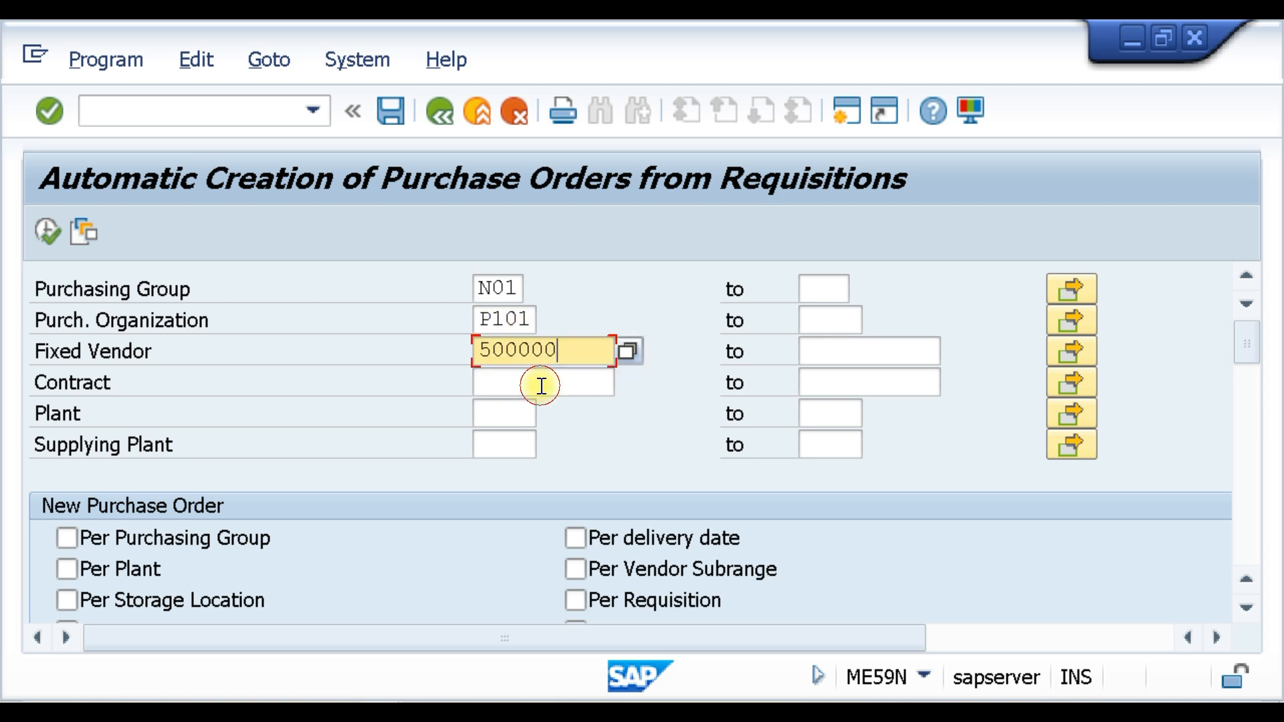
drag(525, 318, 465, 312)
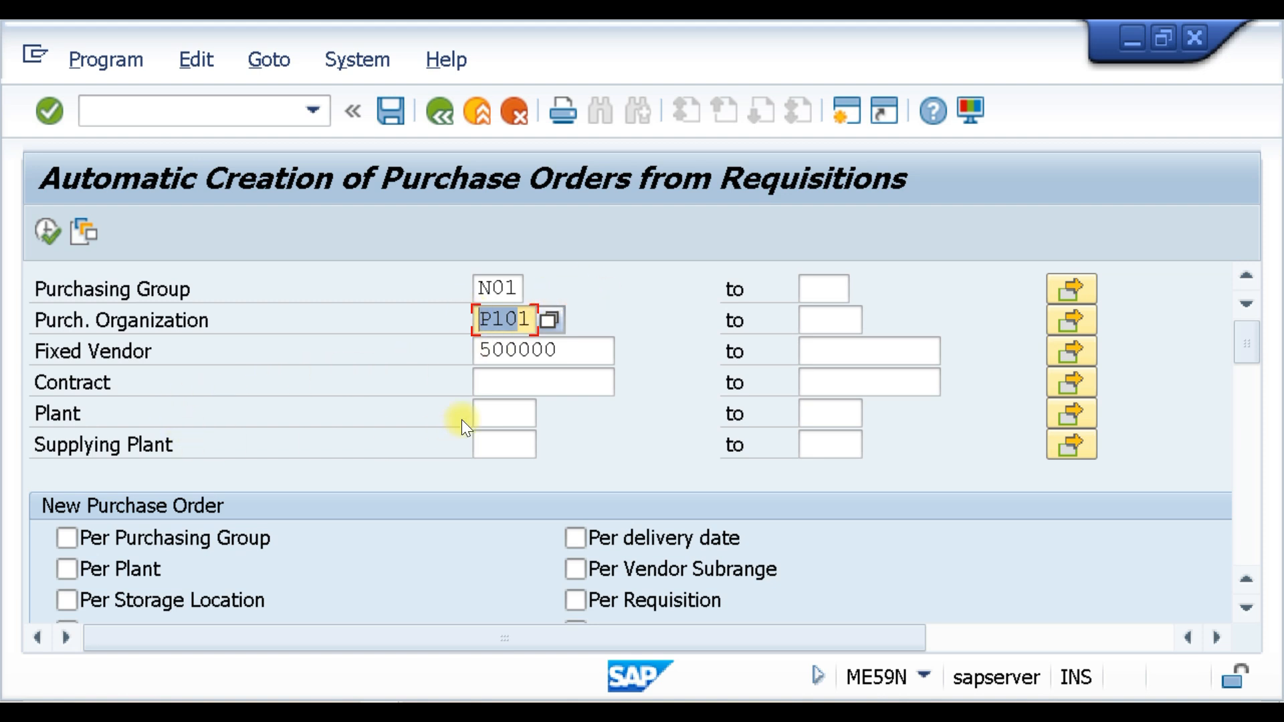
click(487, 413)
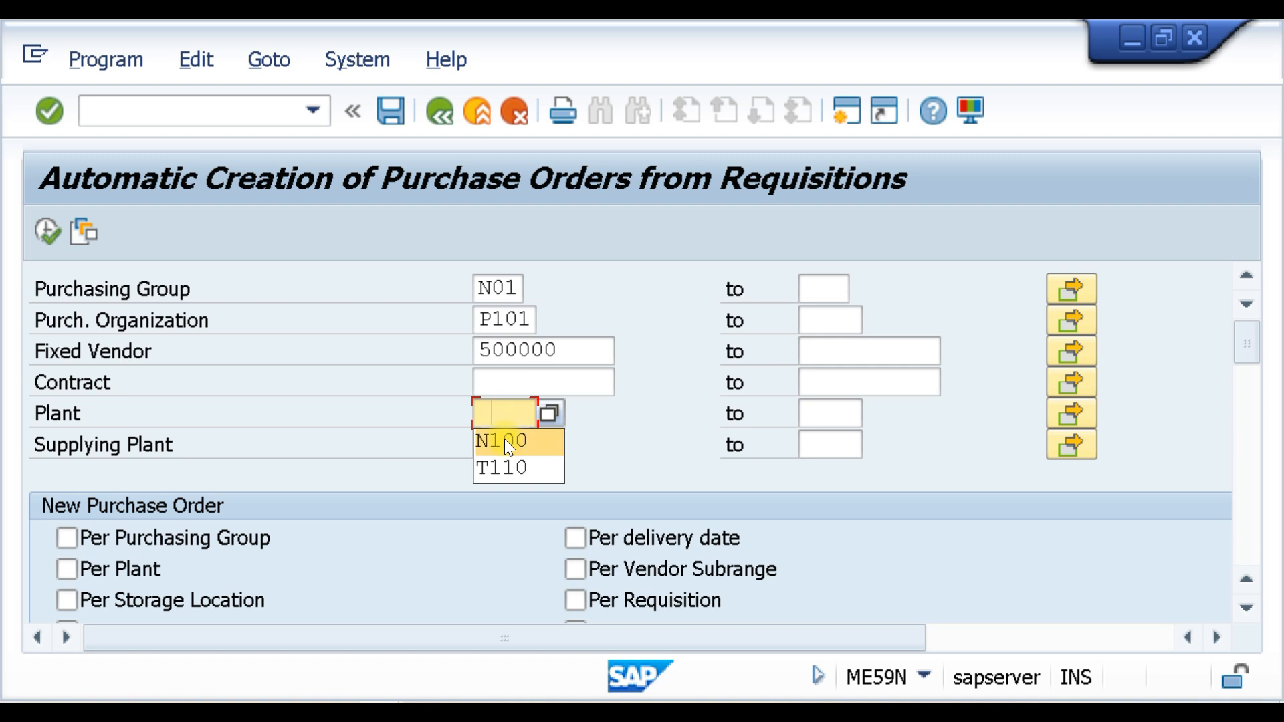
click(504, 439)
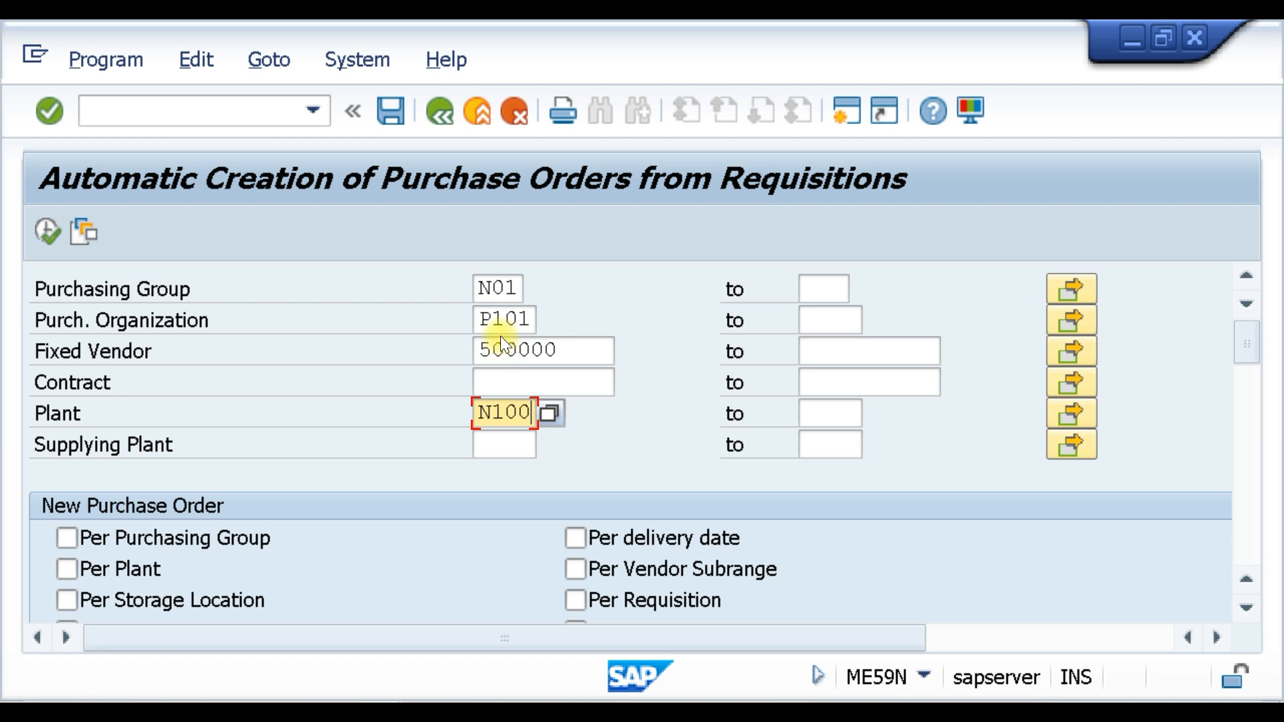
Start saving the selection criteria as a variant and name it ME59N_2704.
key(F8)
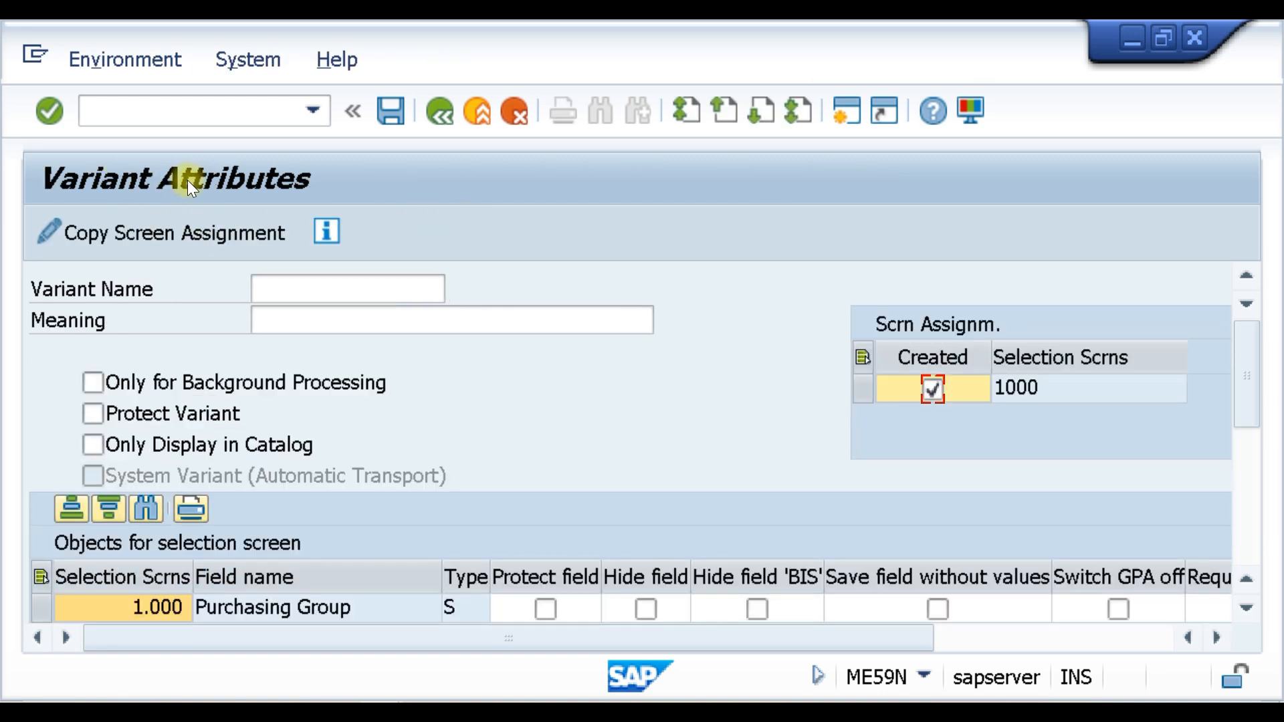
click(274, 291)
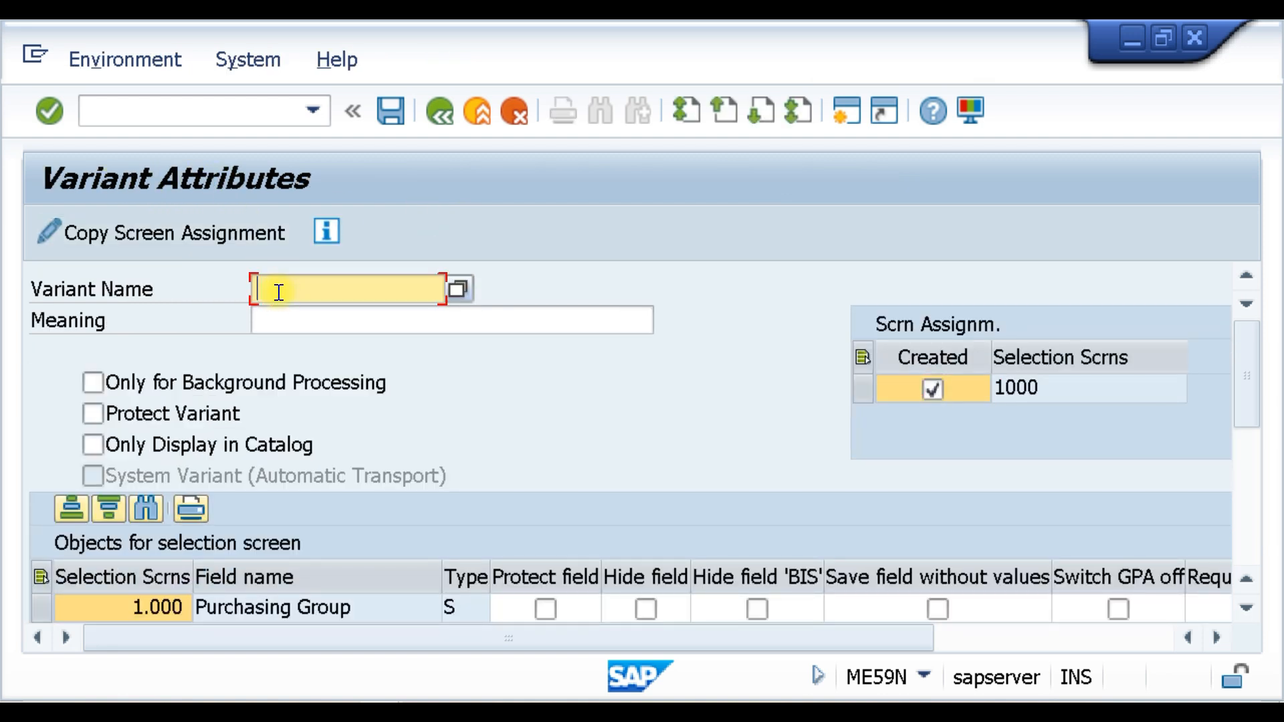
click(306, 319)
key(BackSpace)
key(BackSpace)
key(BackSpace)
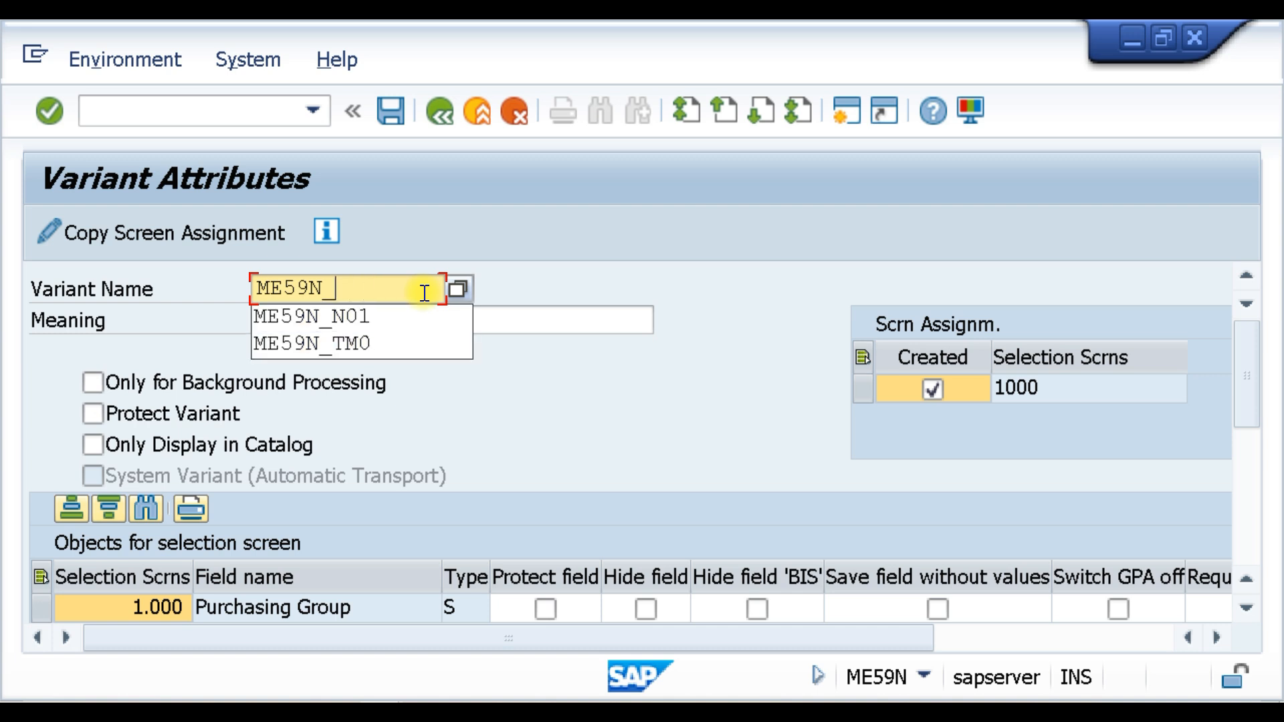
text(2704)
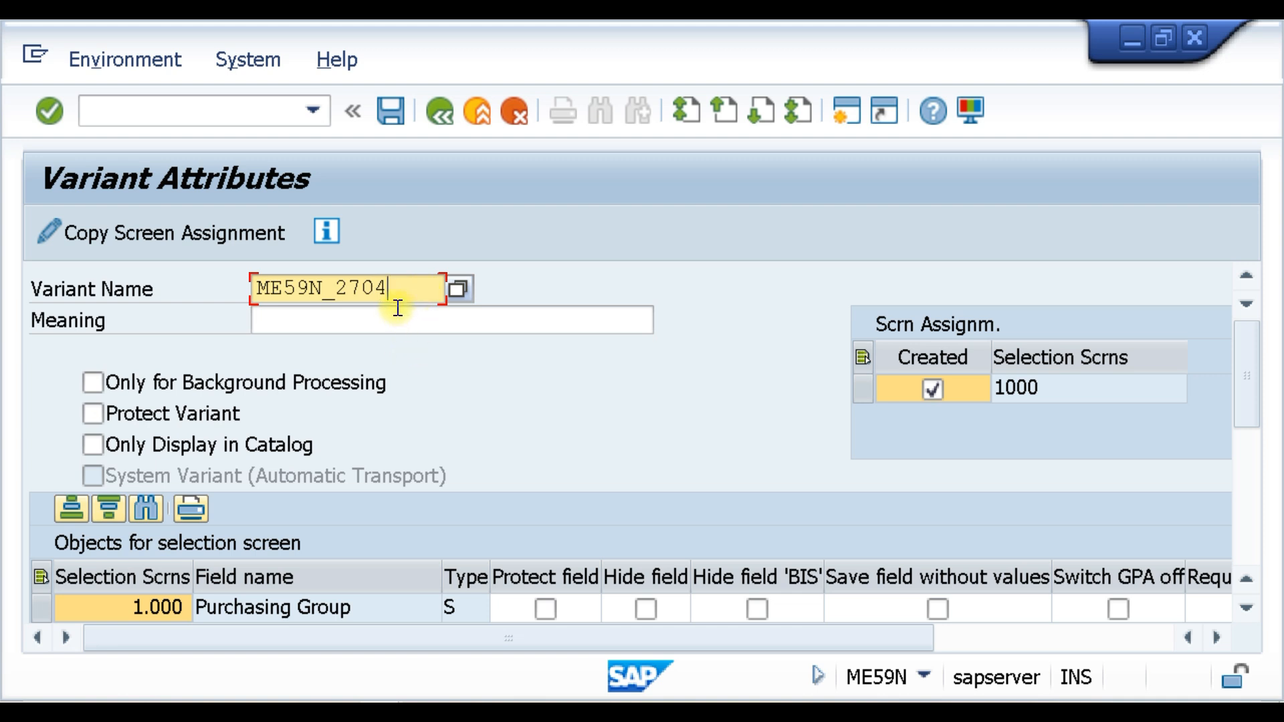
Give the variant the meaning "automatic po for nissan comp" and save it.
click(354, 322)
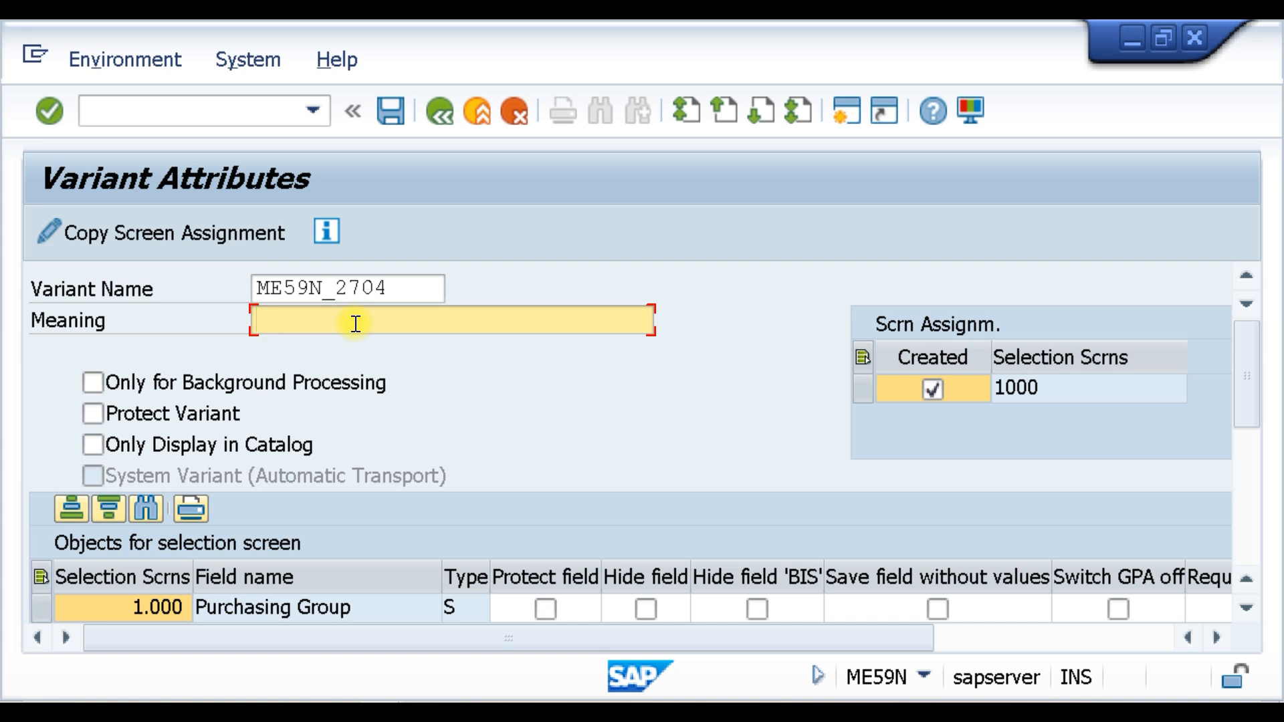
text(automatic po )
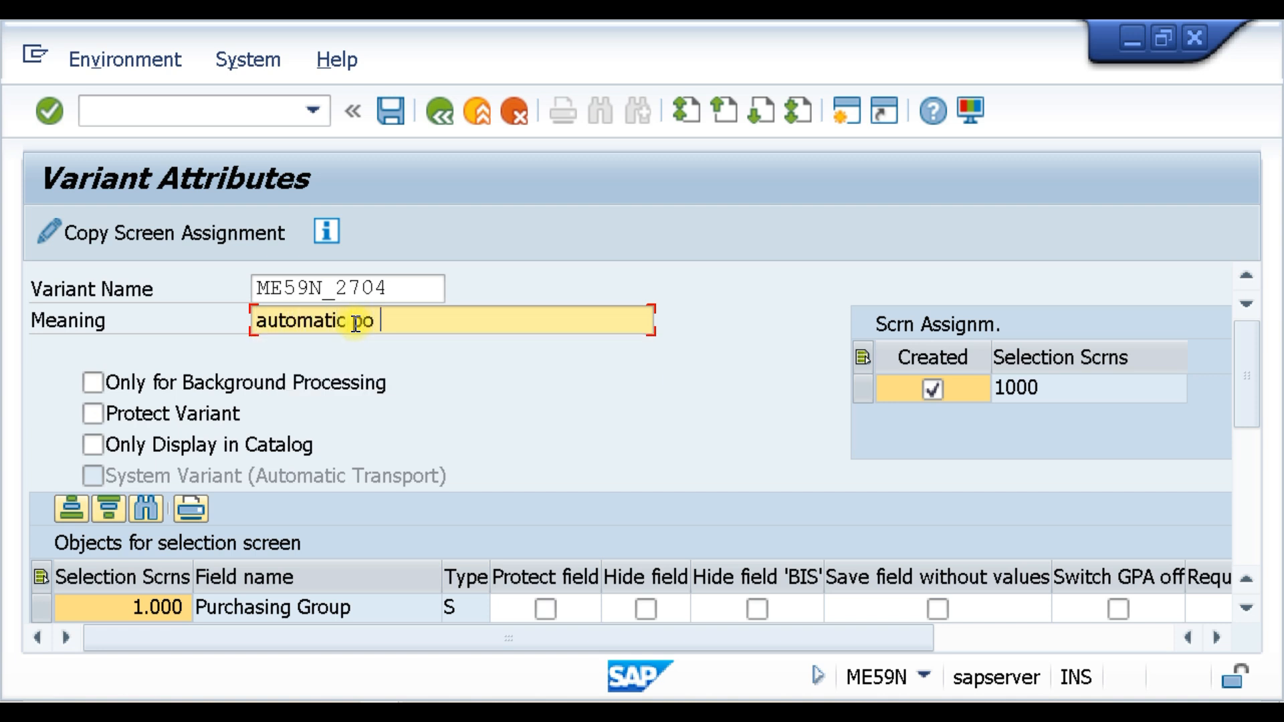
text(for nissan compan)
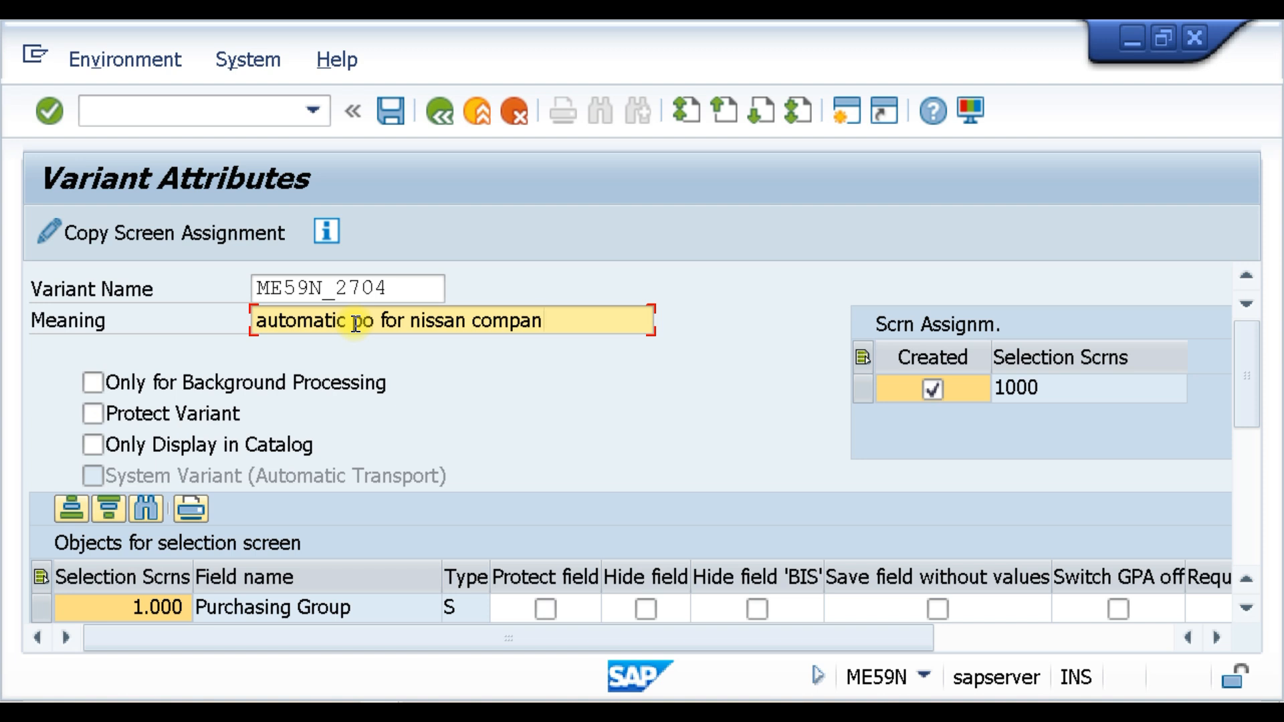
key(BackSpace)
key(BackSpace)
drag(385, 287, 246, 291)
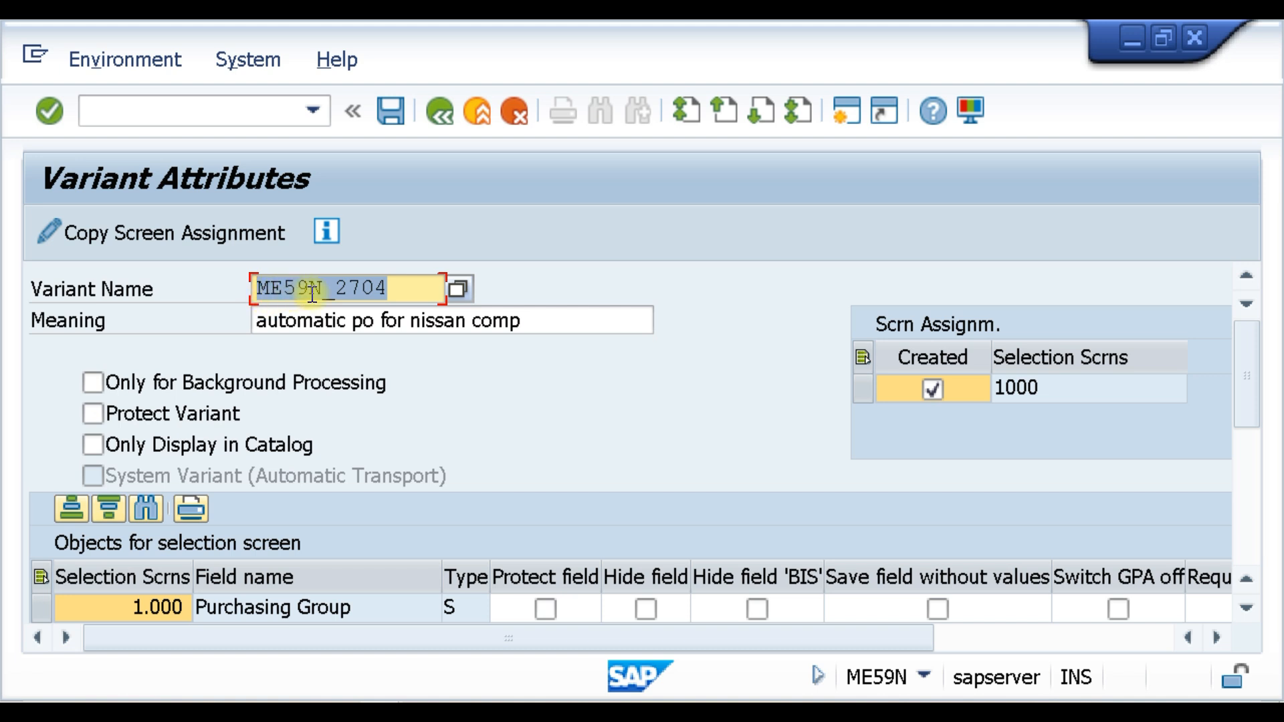
click(388, 112)
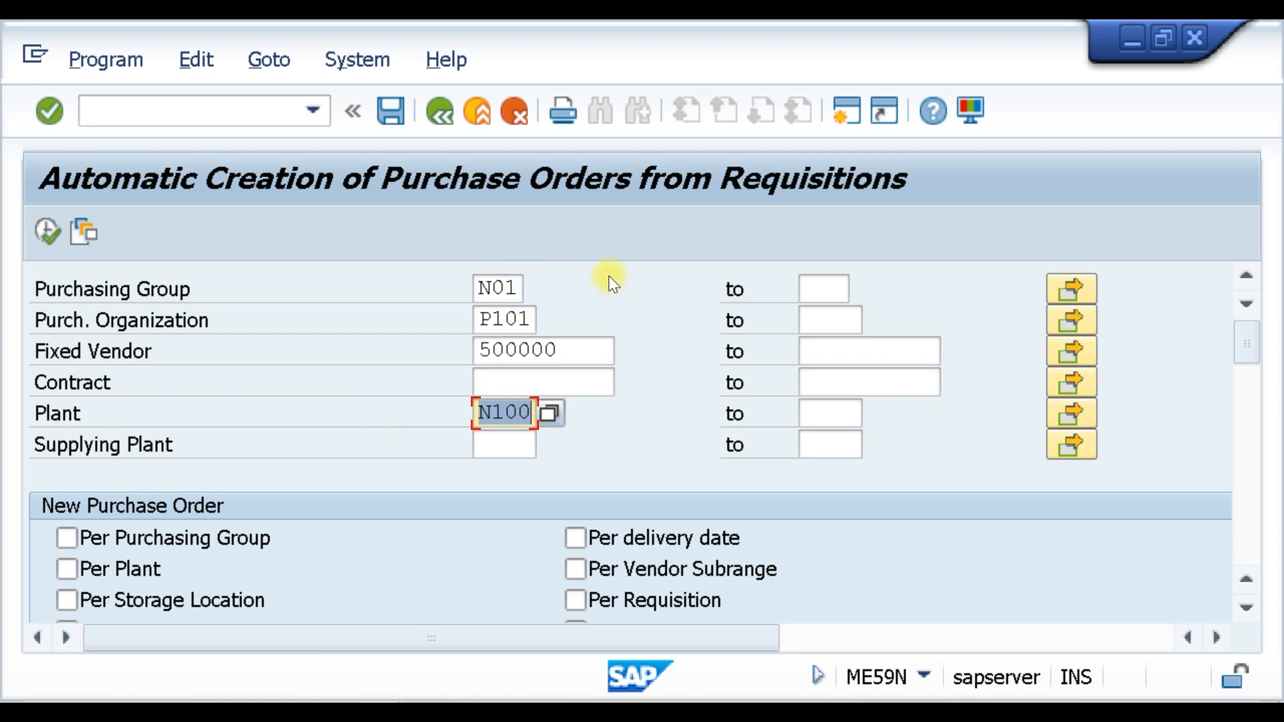
Open the technical information of the Purchasing Group field and copy the screen's program name.
key(F1)
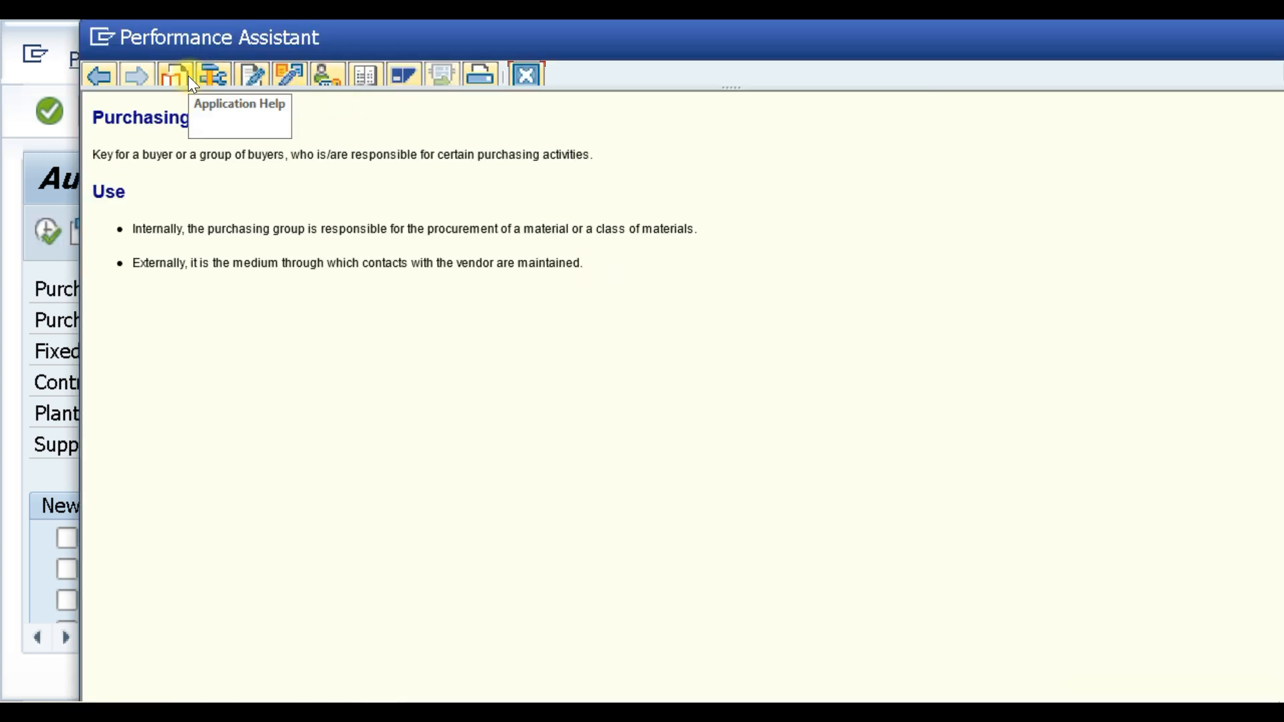
click(210, 68)
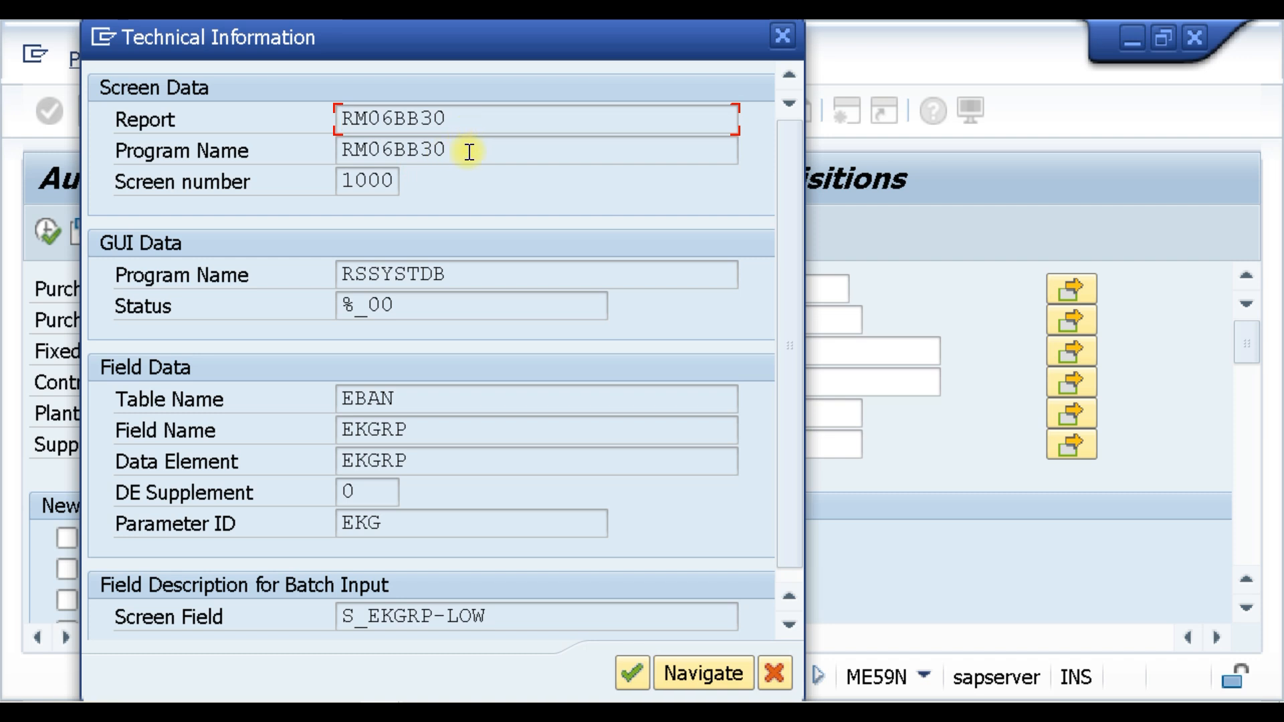
drag(461, 150, 343, 152)
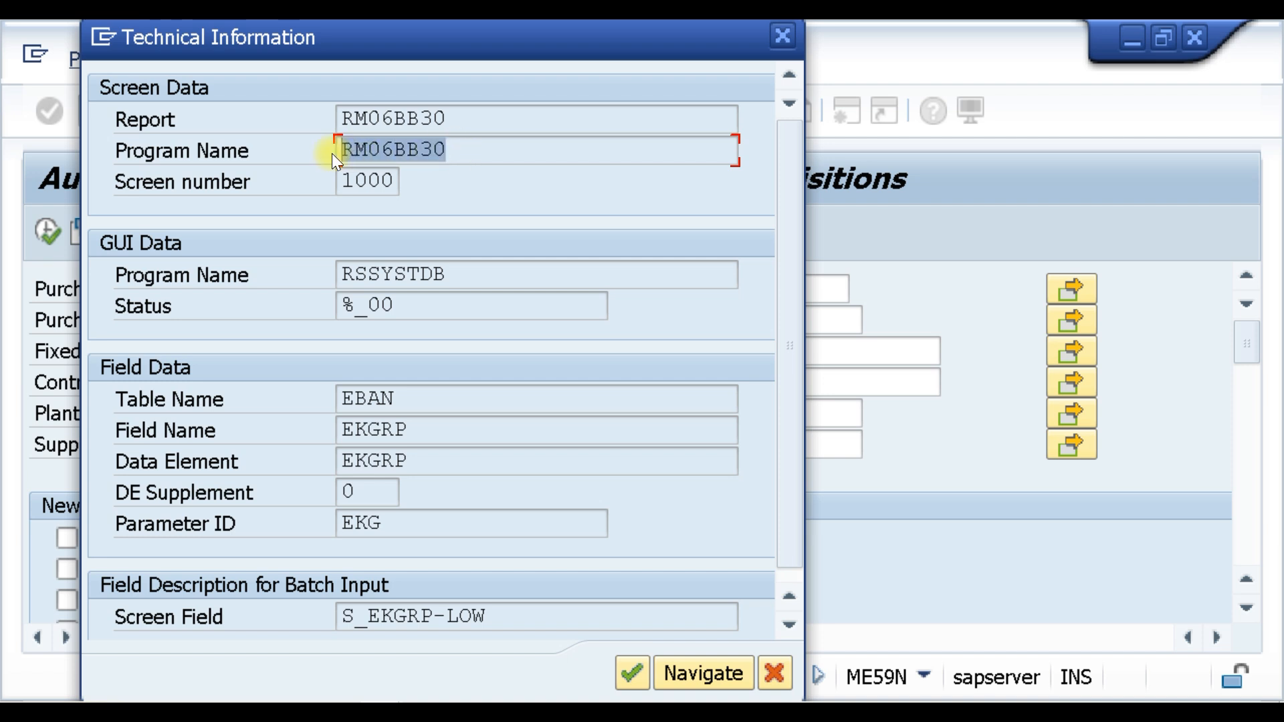
click(503, 153)
click(785, 34)
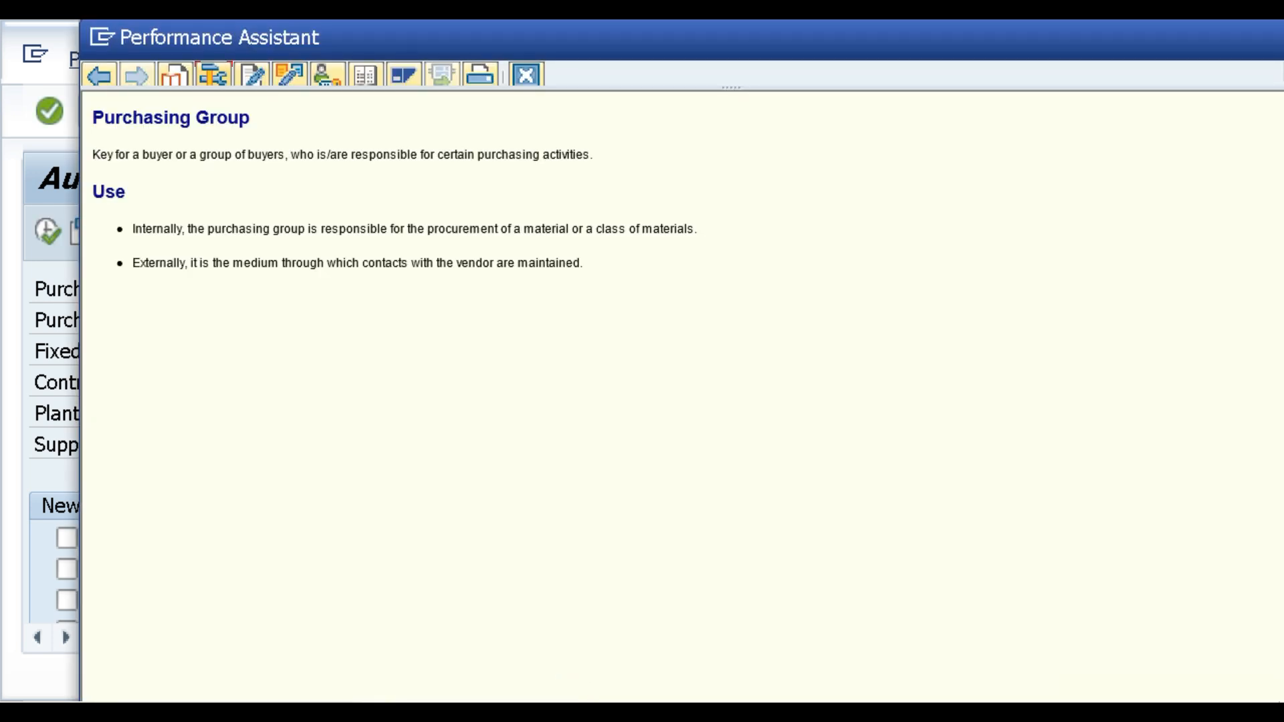
Create the job's first step with ABAP program RM06BB30 and variant ME59N_2704, check it and save it.
click(244, 616)
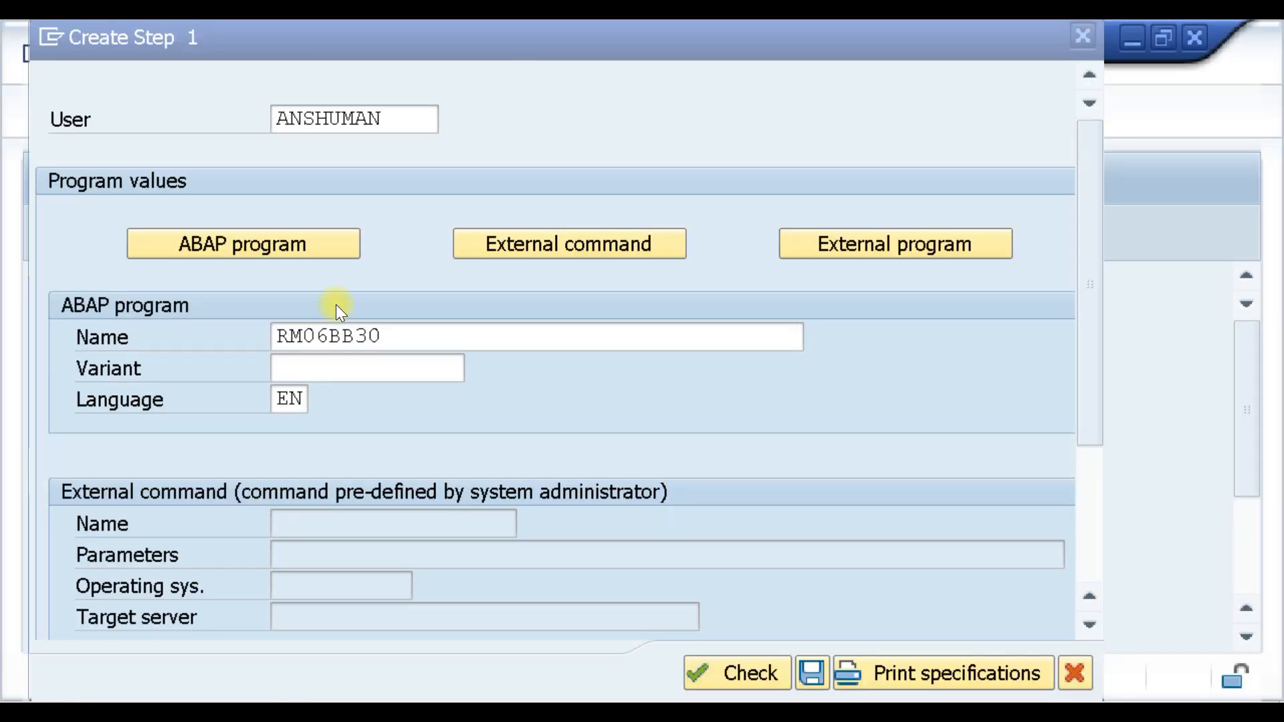
click(405, 336)
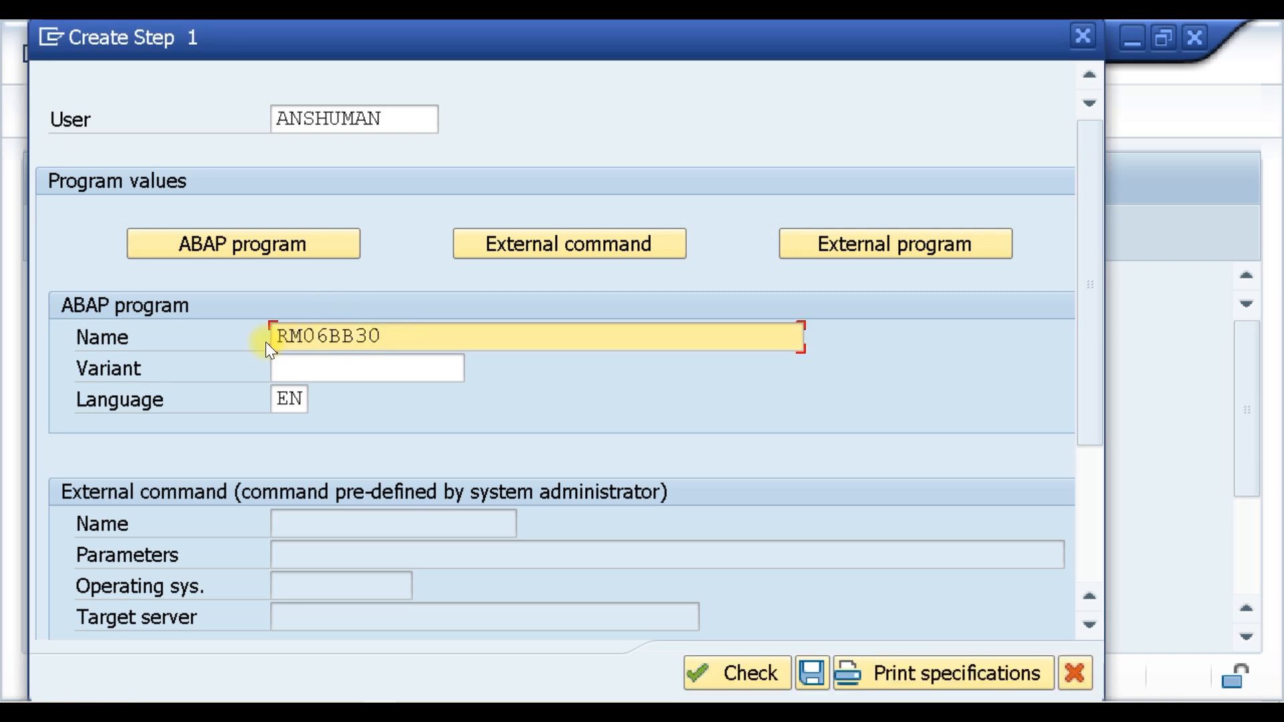
click(328, 370)
click(473, 368)
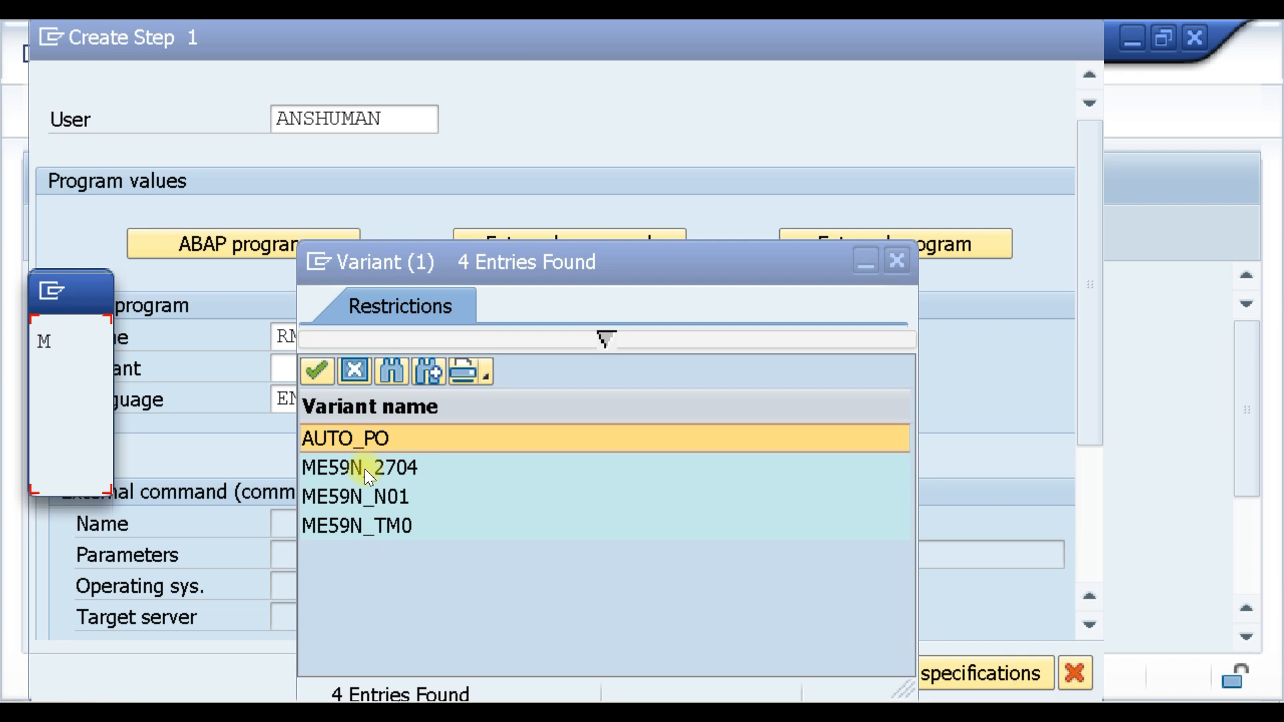
double_click(364, 468)
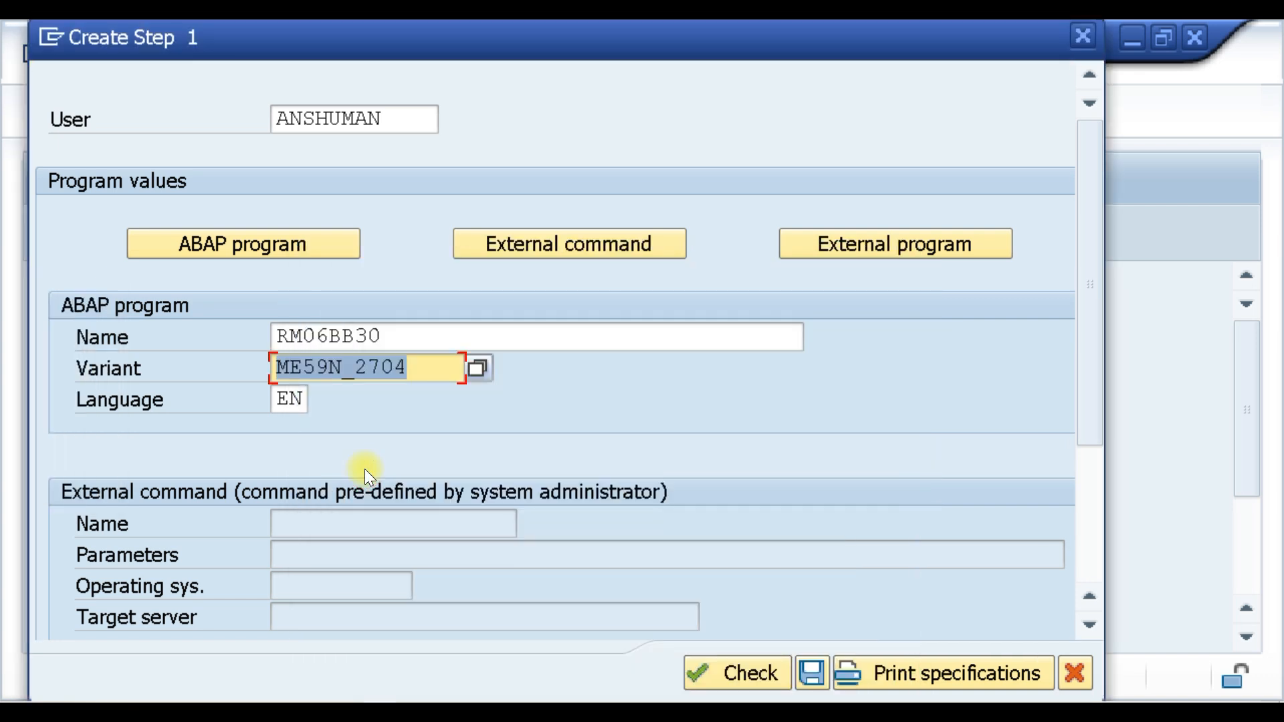
click(735, 673)
click(811, 672)
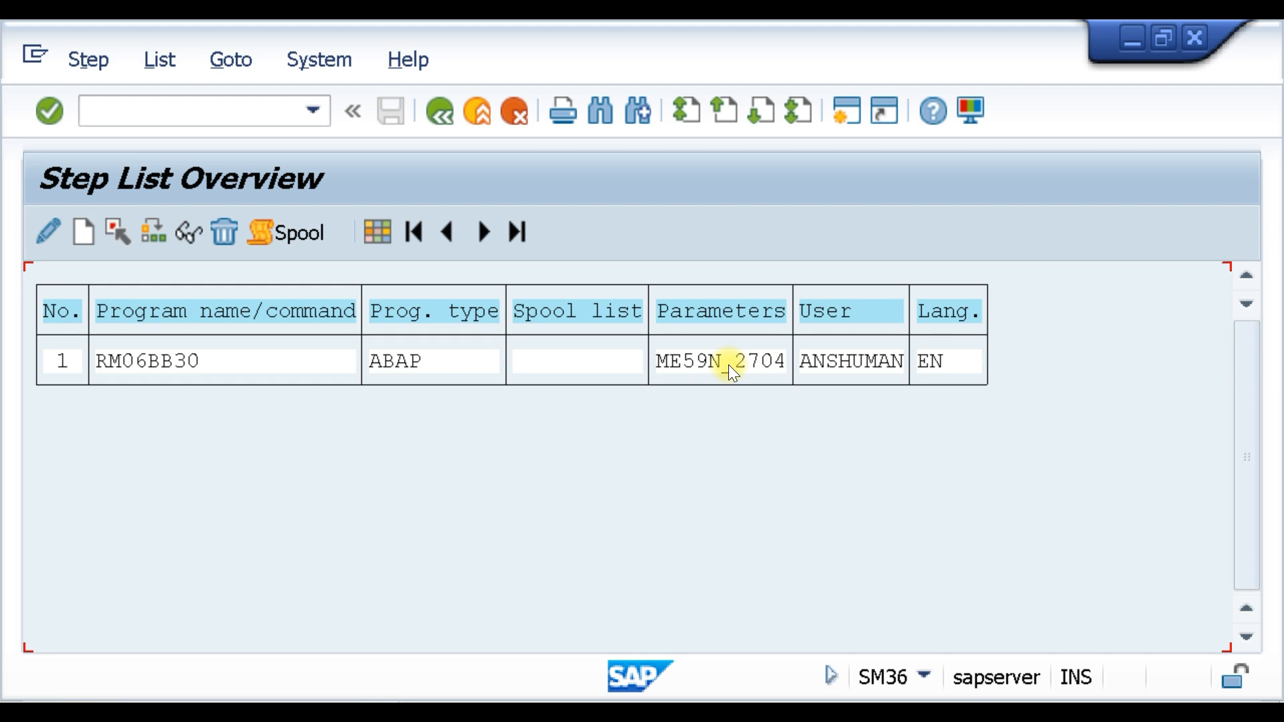
Return to the background job definition, set the job to start immediately and save it.
click(439, 114)
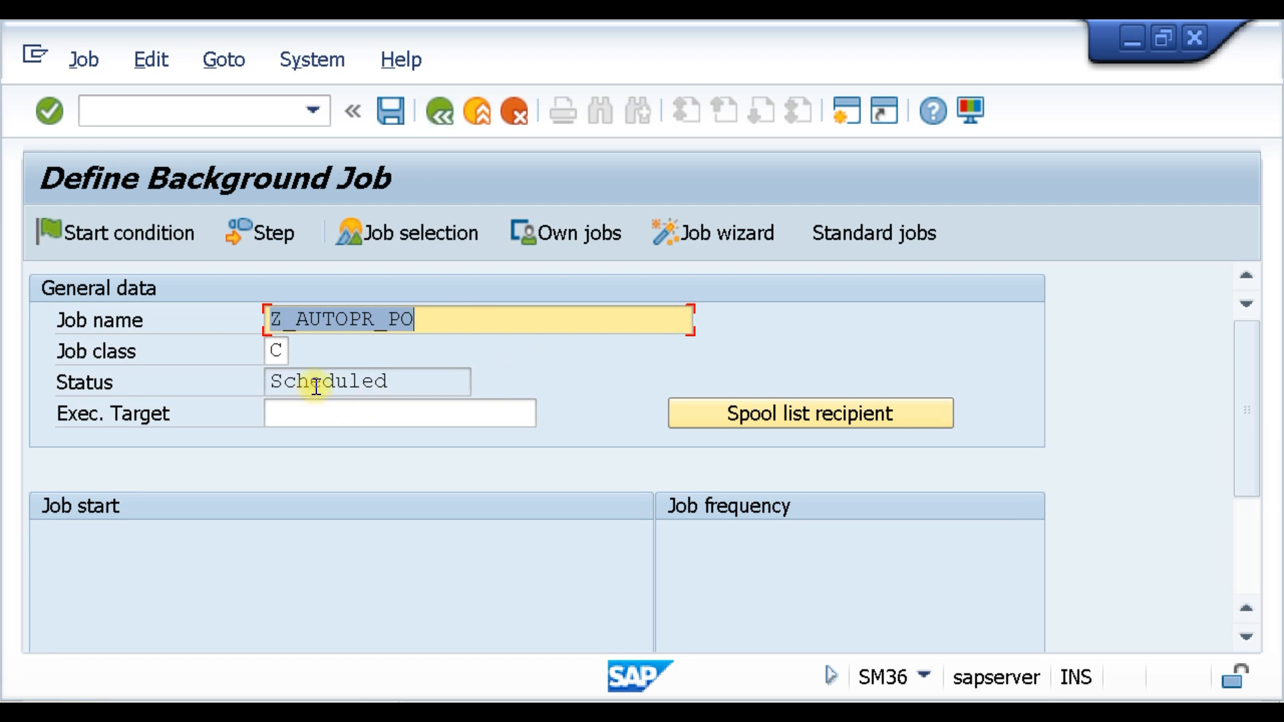
drag(1248, 359, 1246, 499)
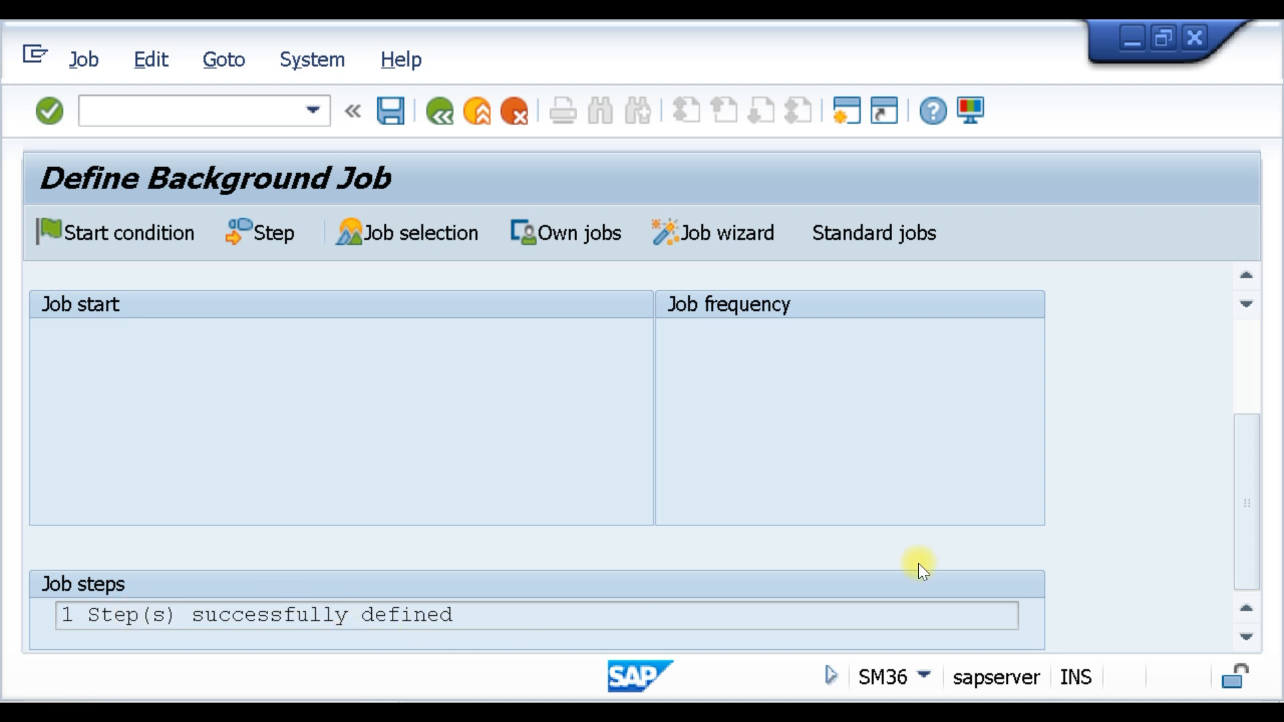
drag(1256, 441, 1244, 303)
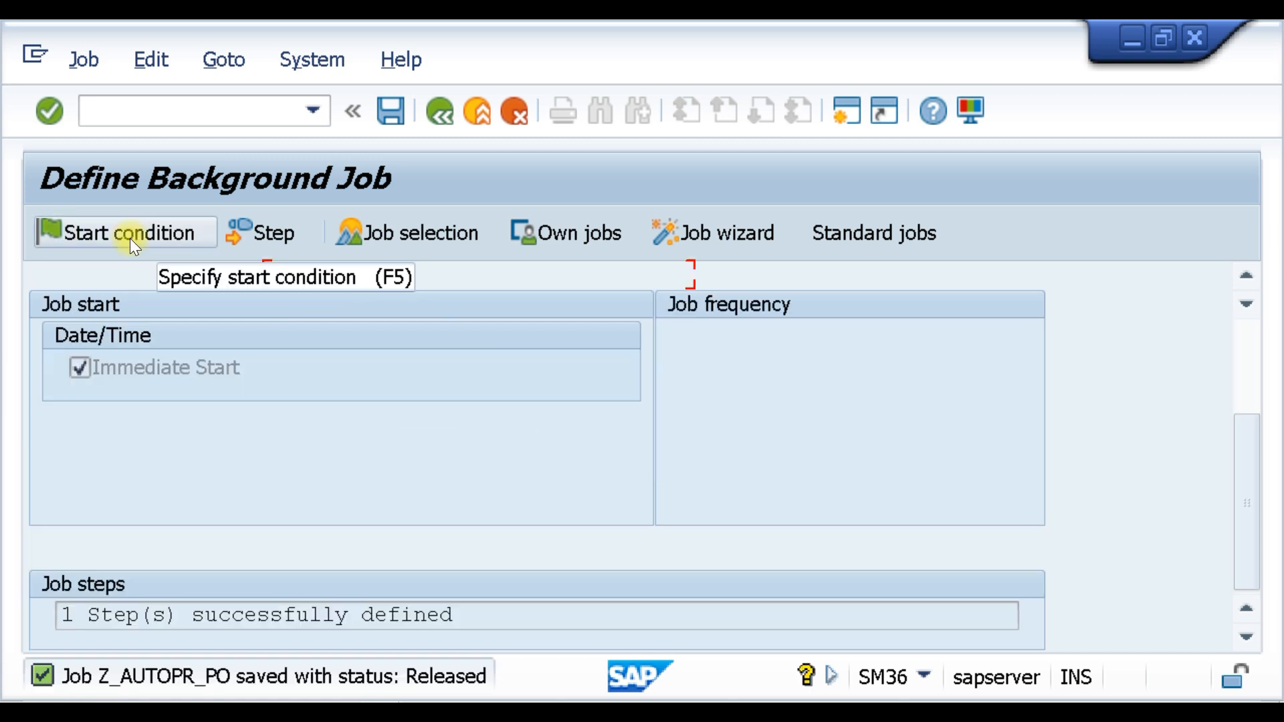
Reopen the job's start condition, mark it as a periodic job and open its period values.
click(130, 234)
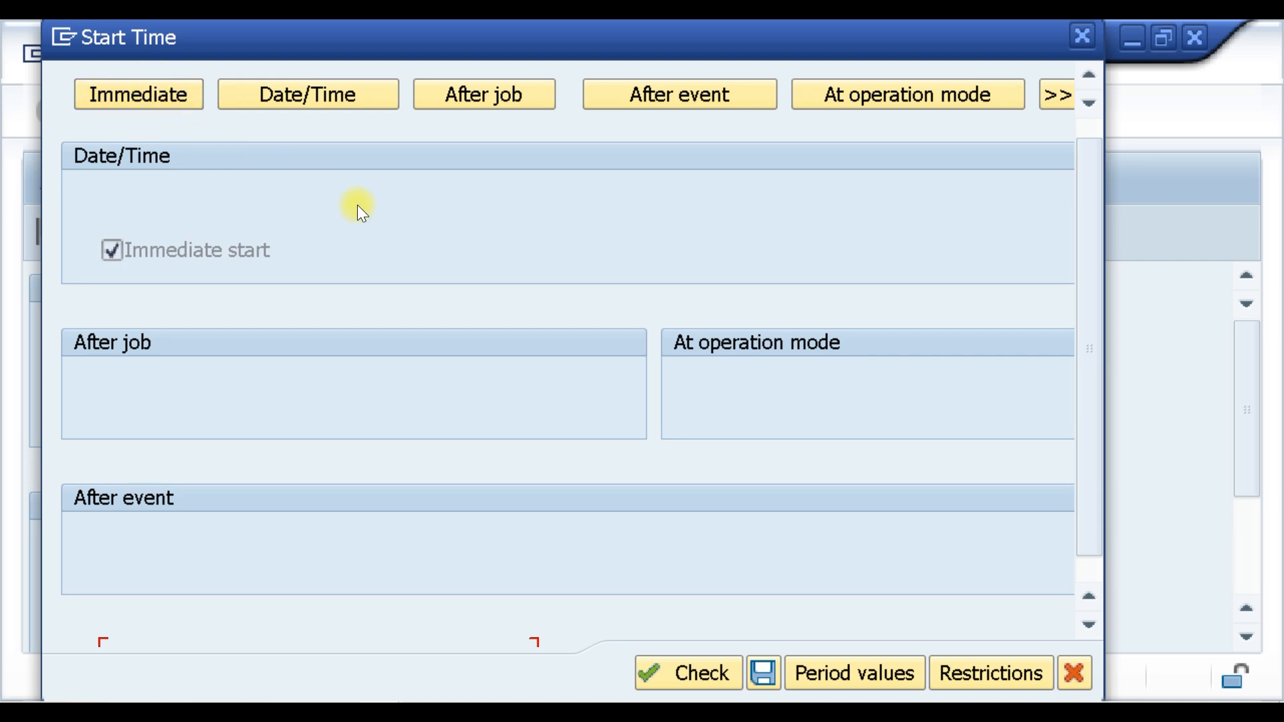
scroll(413, 348, down, 1)
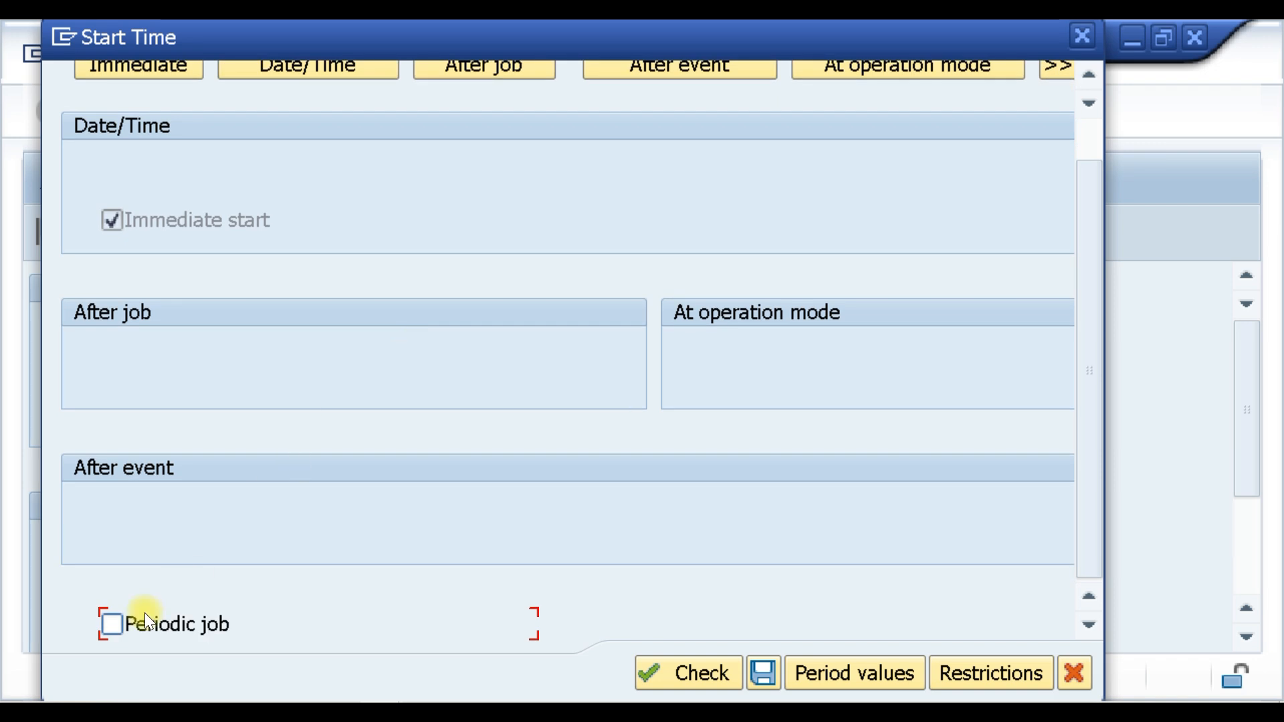
click(709, 677)
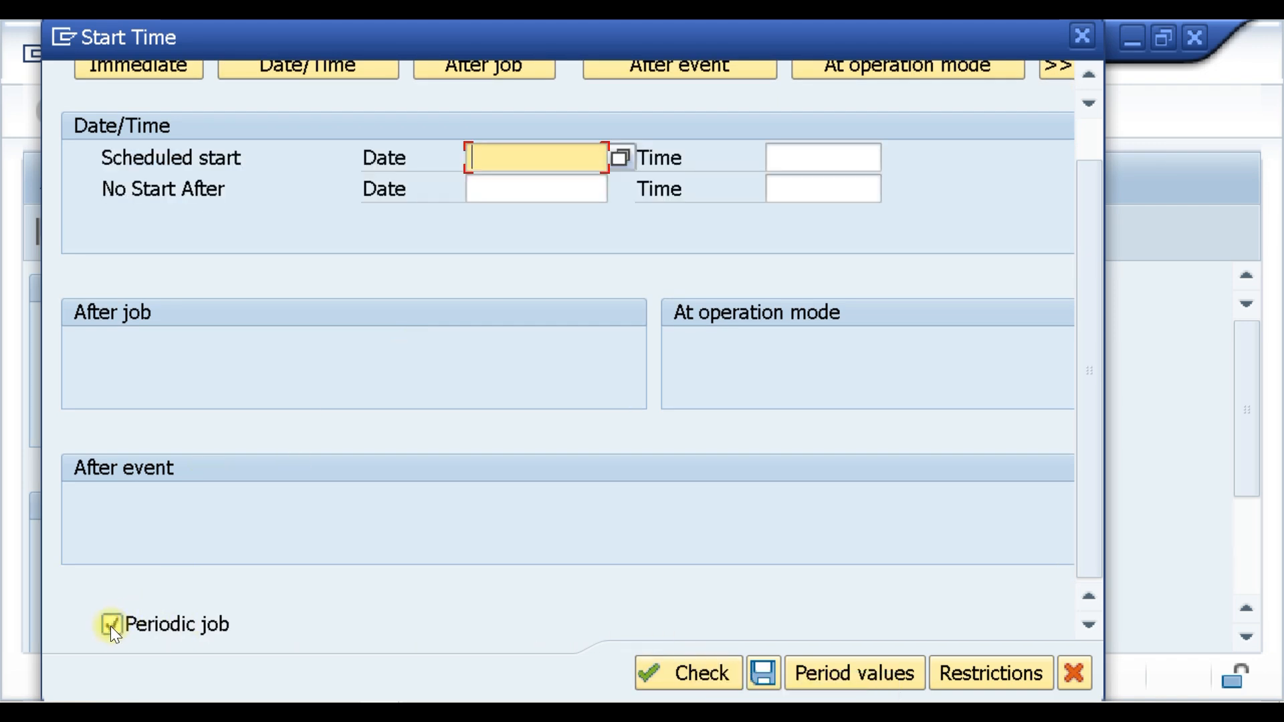
click(825, 669)
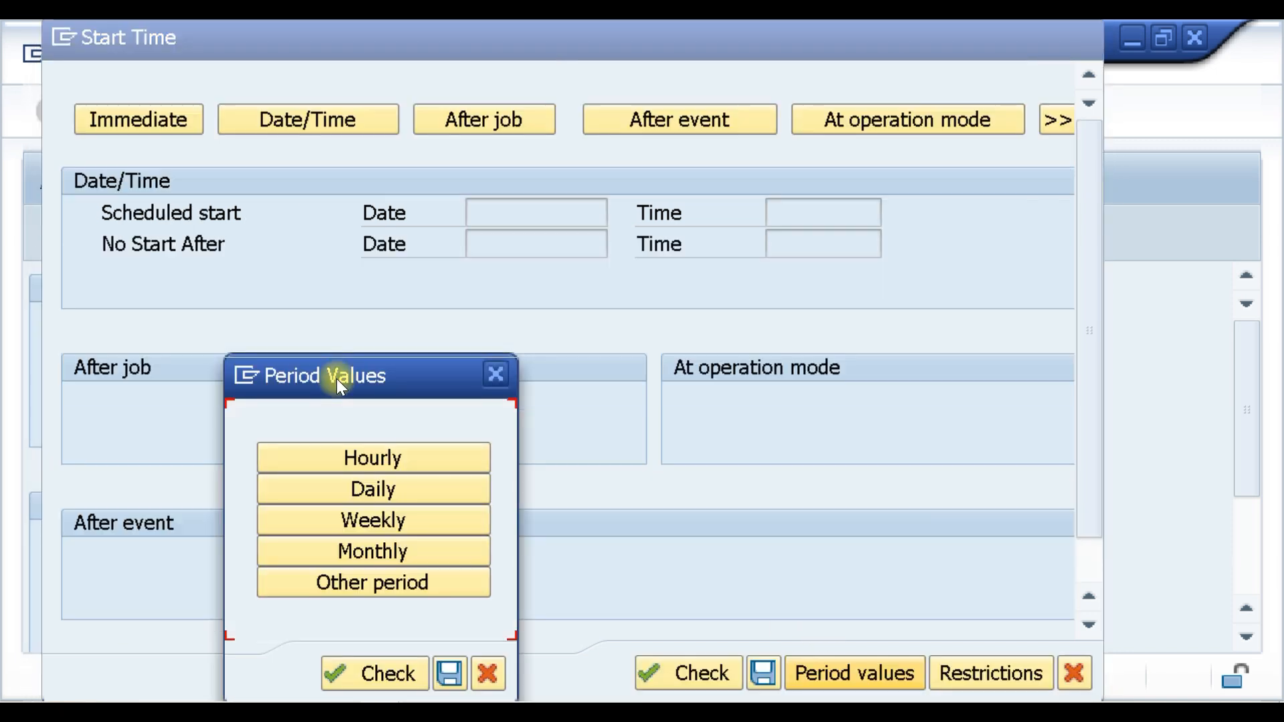
drag(336, 378, 341, 190)
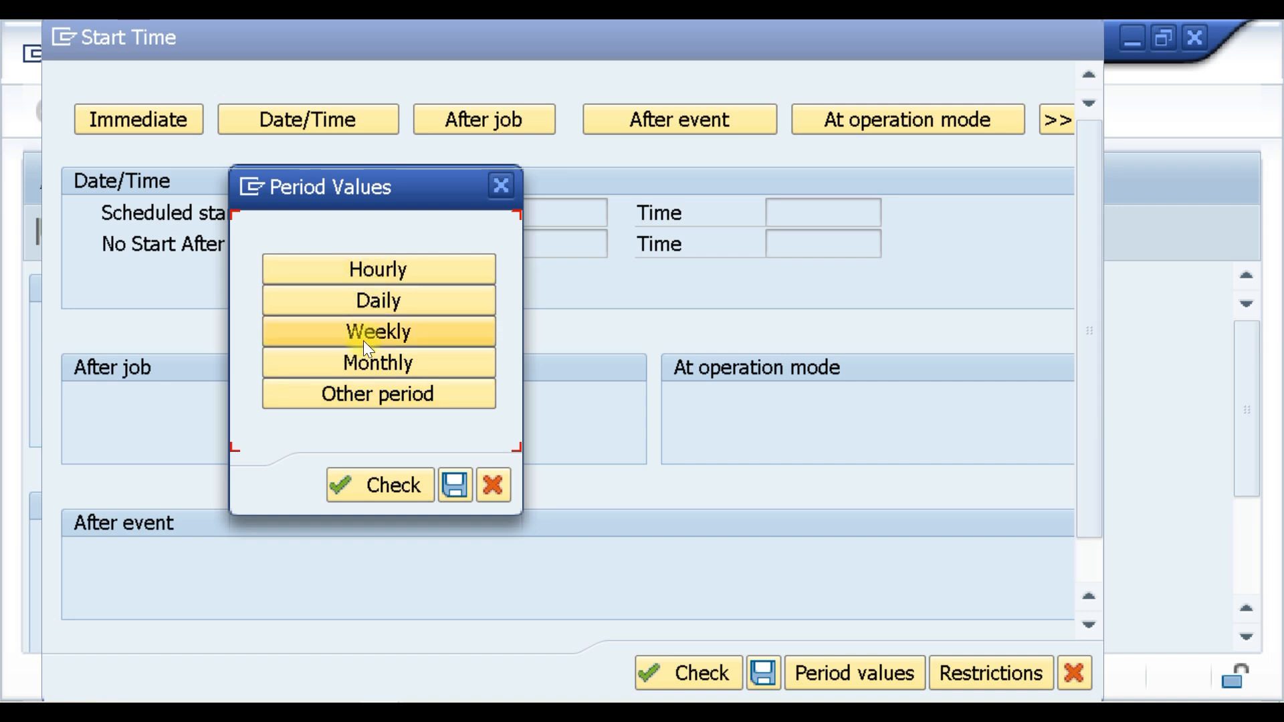
Define another period that starts the job every 5 minutes and save the period values.
click(368, 399)
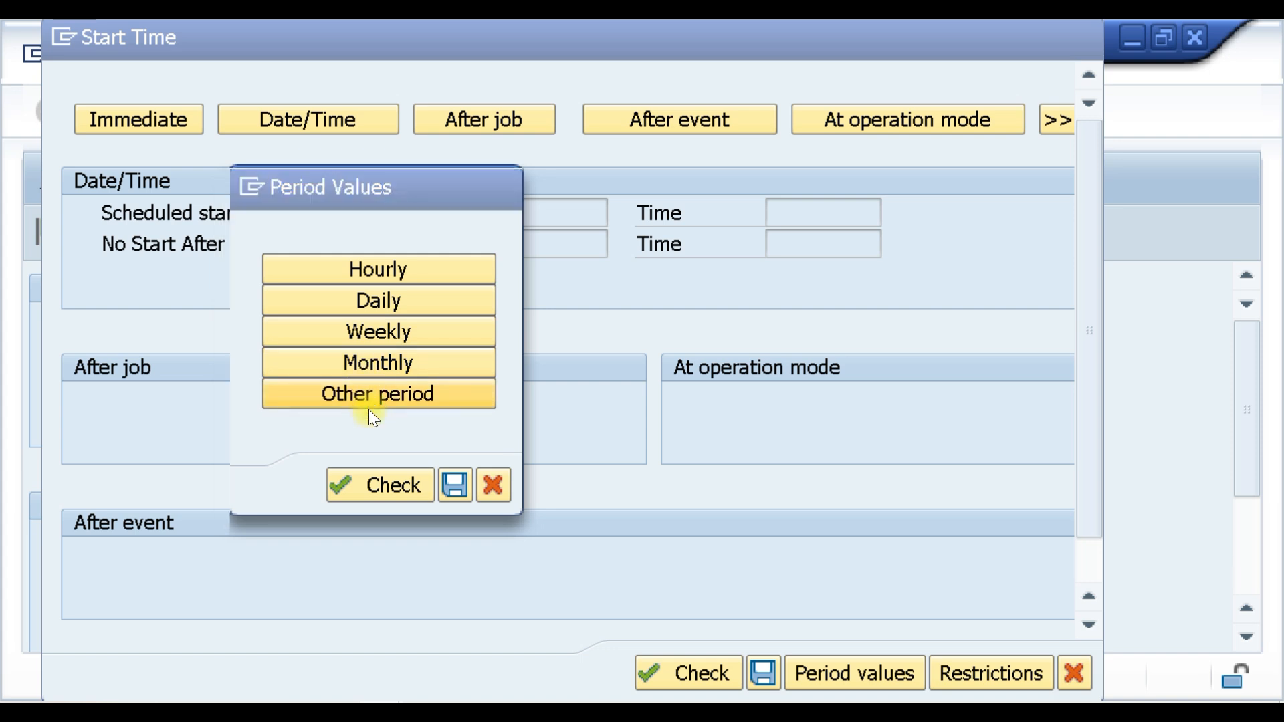
drag(423, 314, 424, 232)
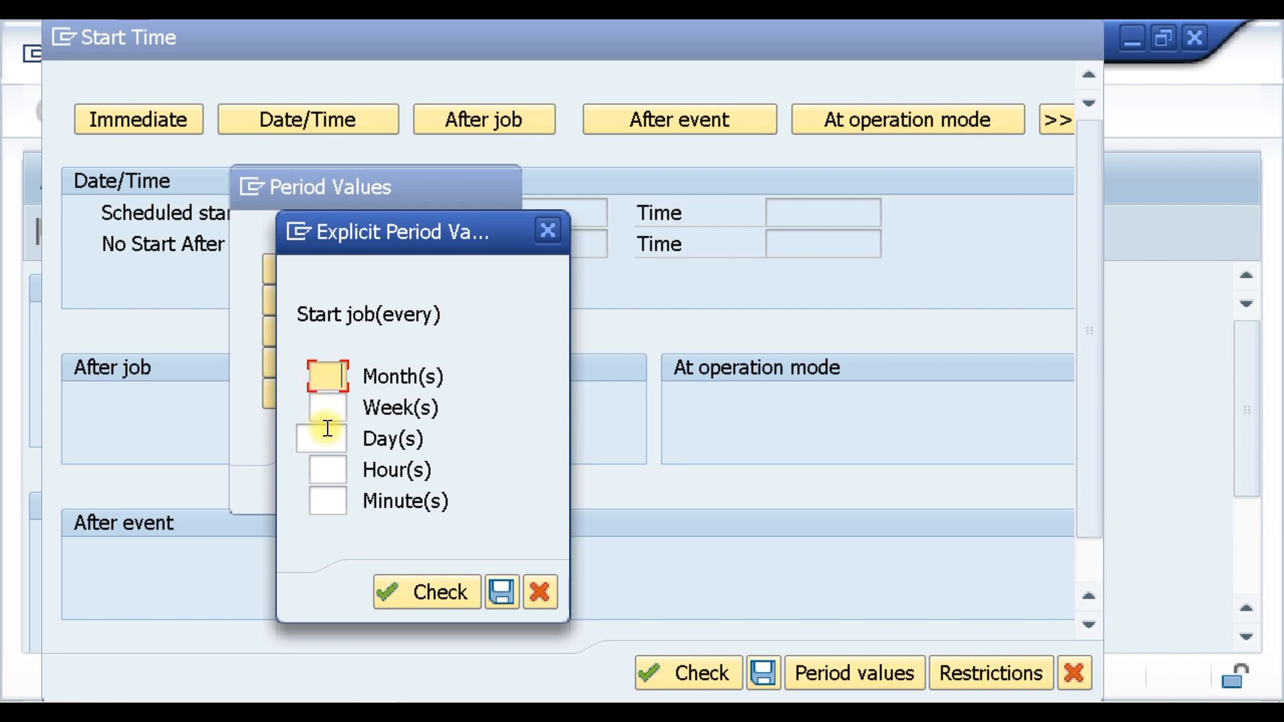
click(316, 502)
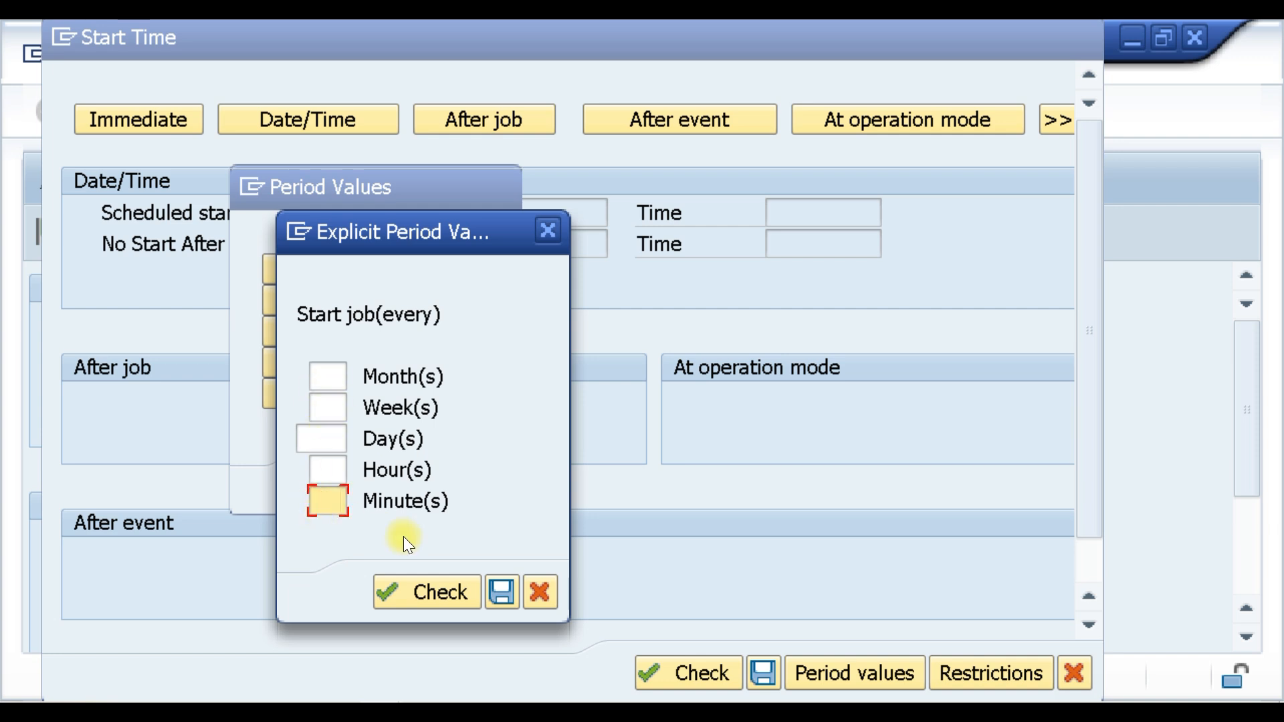
text(5)
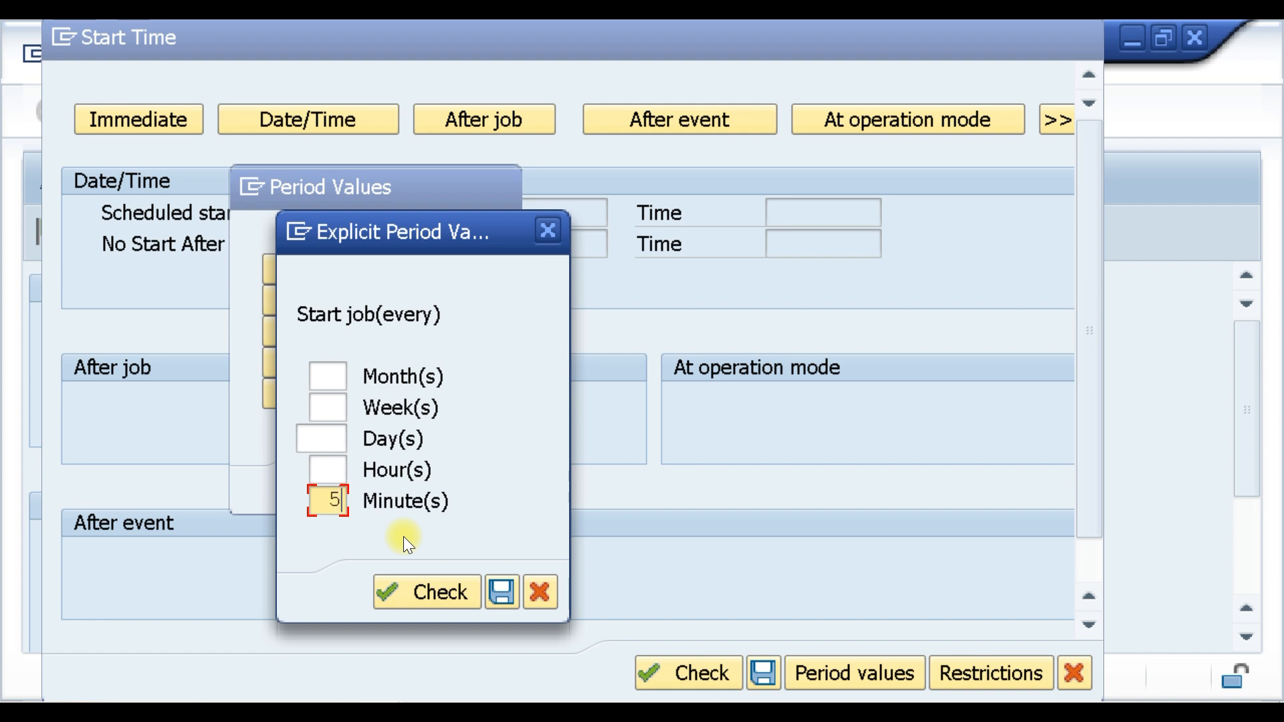
click(404, 588)
click(502, 593)
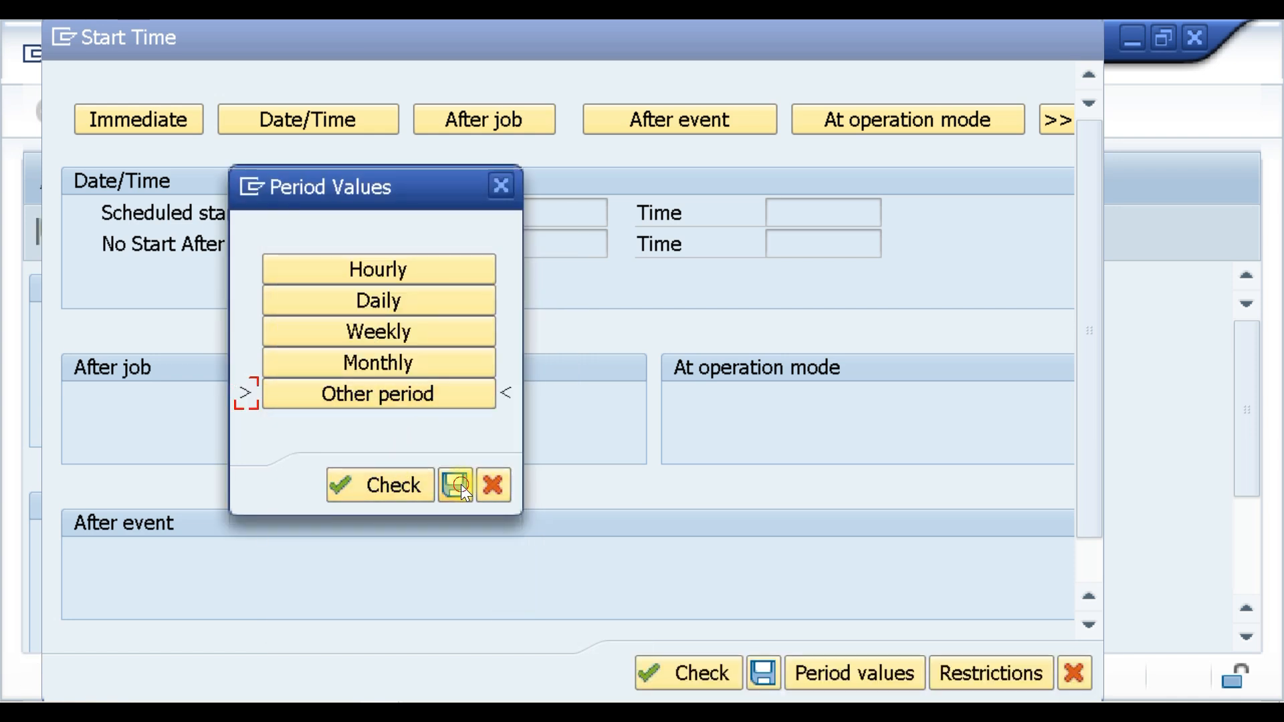
click(456, 484)
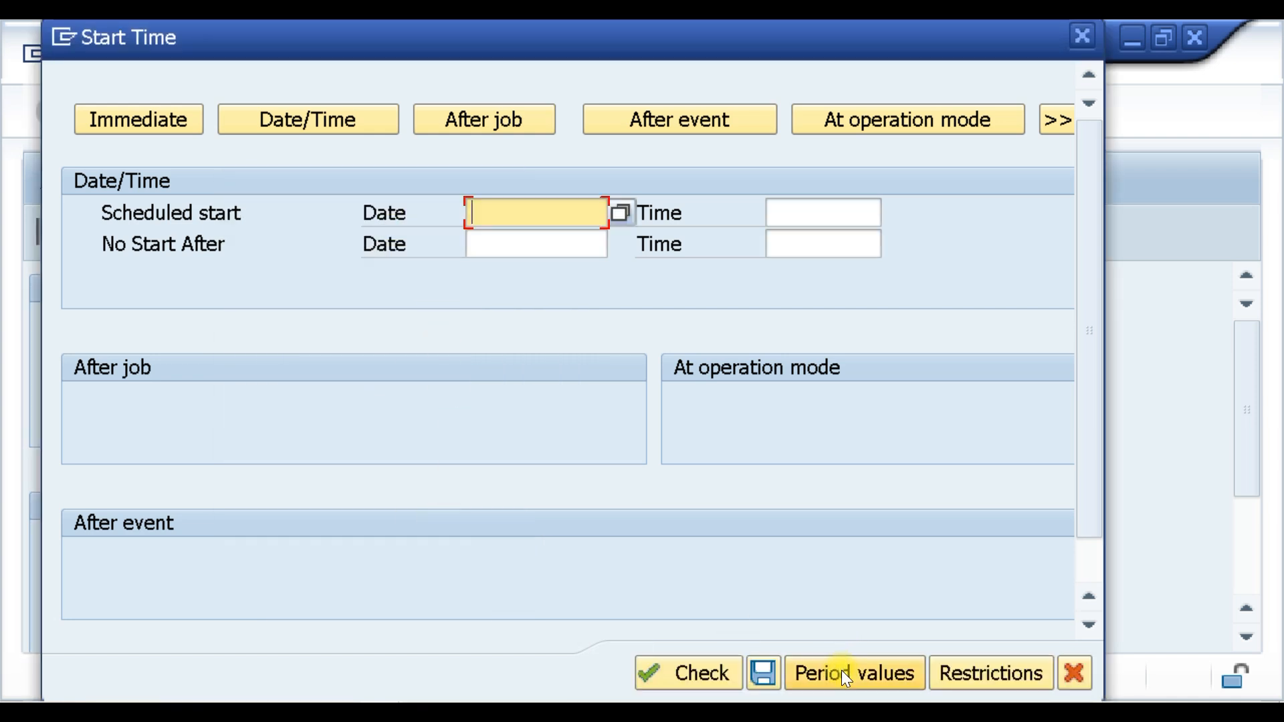
Try to save the start condition without a scheduled start date and time.
click(765, 672)
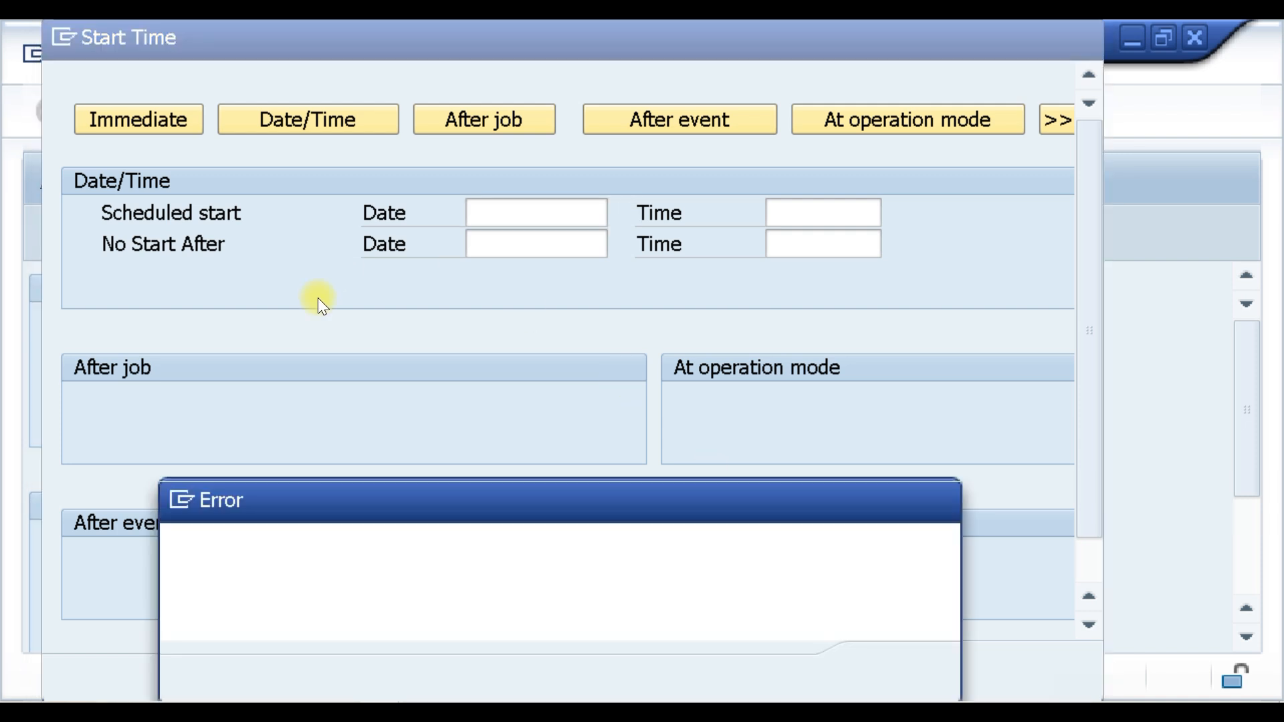
drag(376, 507, 380, 441)
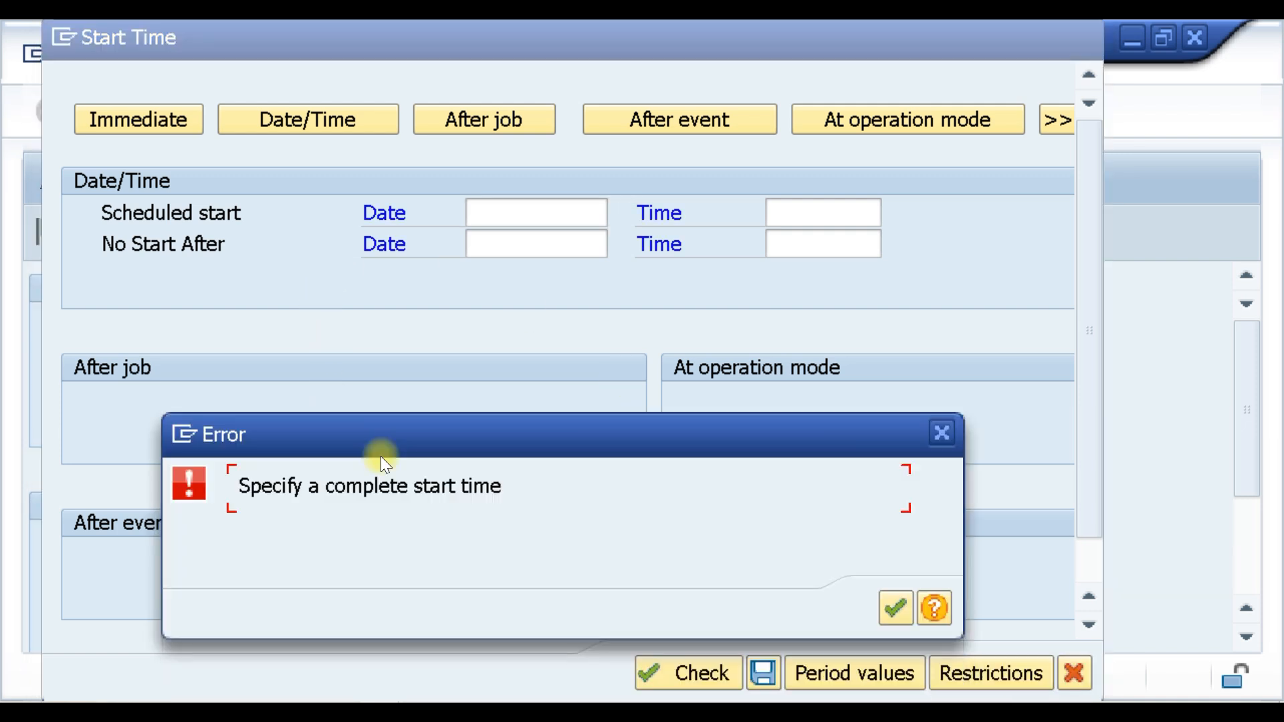
click(896, 608)
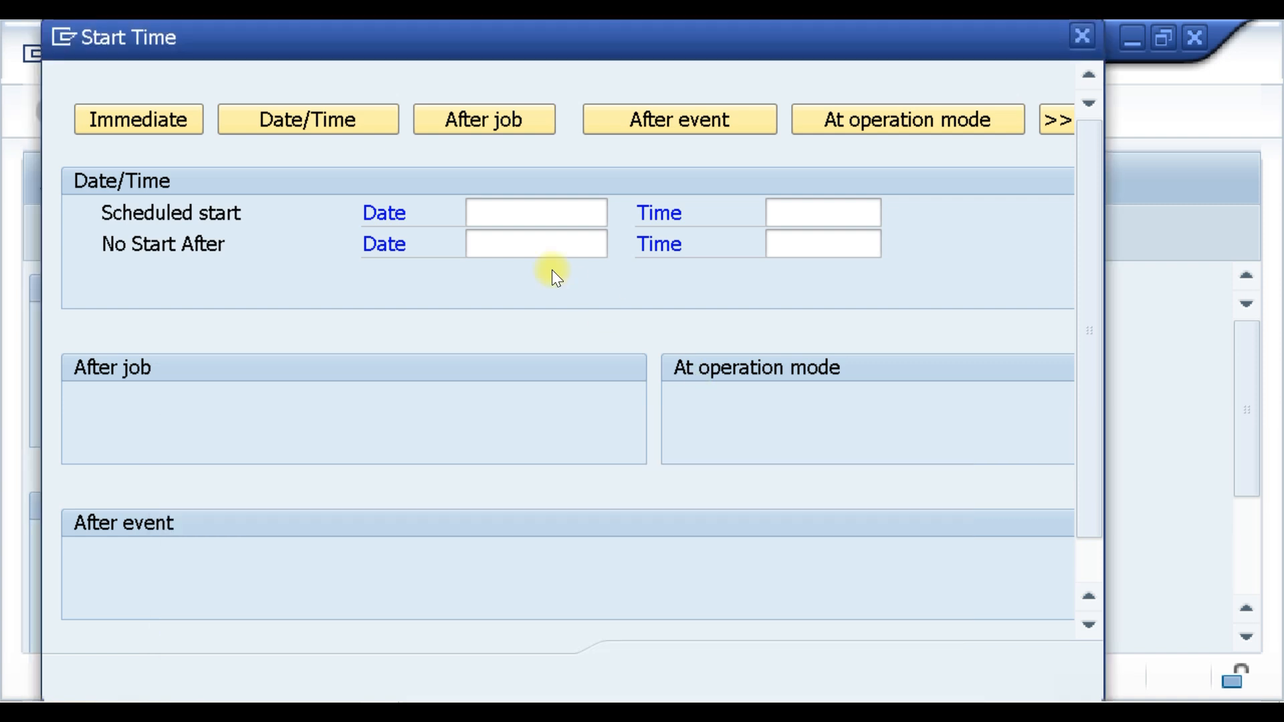
Set the scheduled start date to 27.04.2024 from the calendar.
click(492, 220)
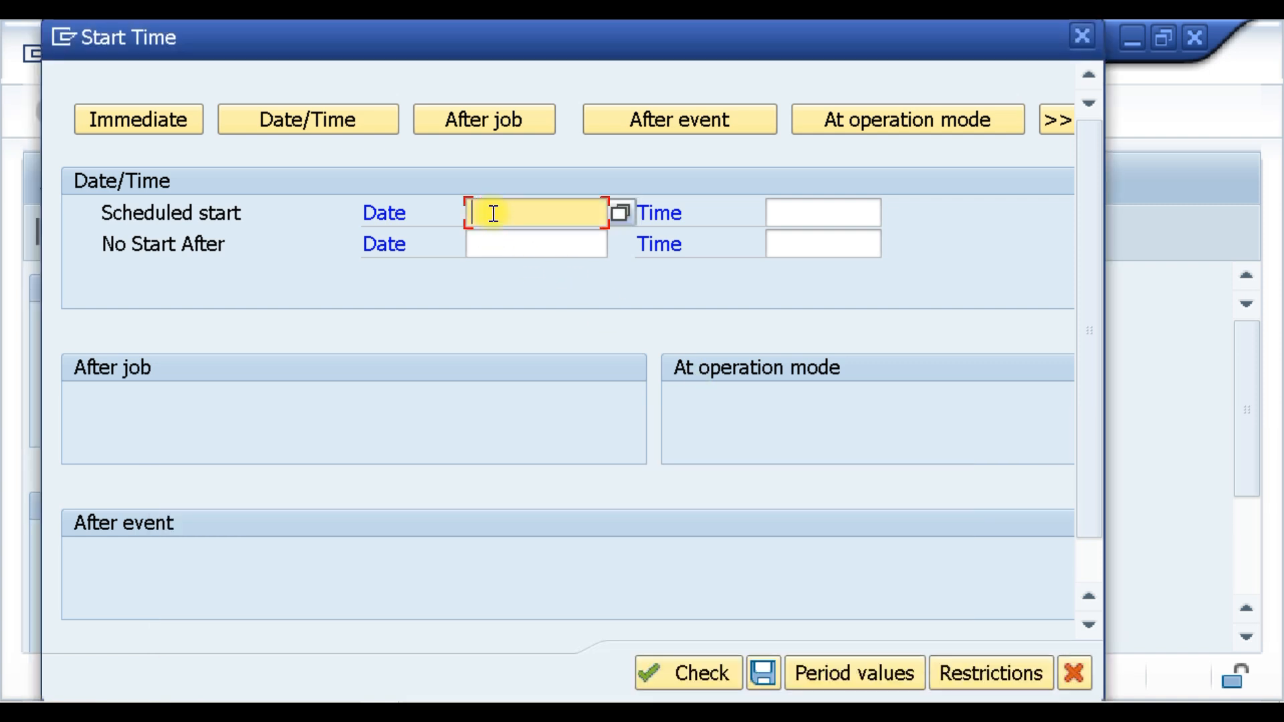
click(619, 213)
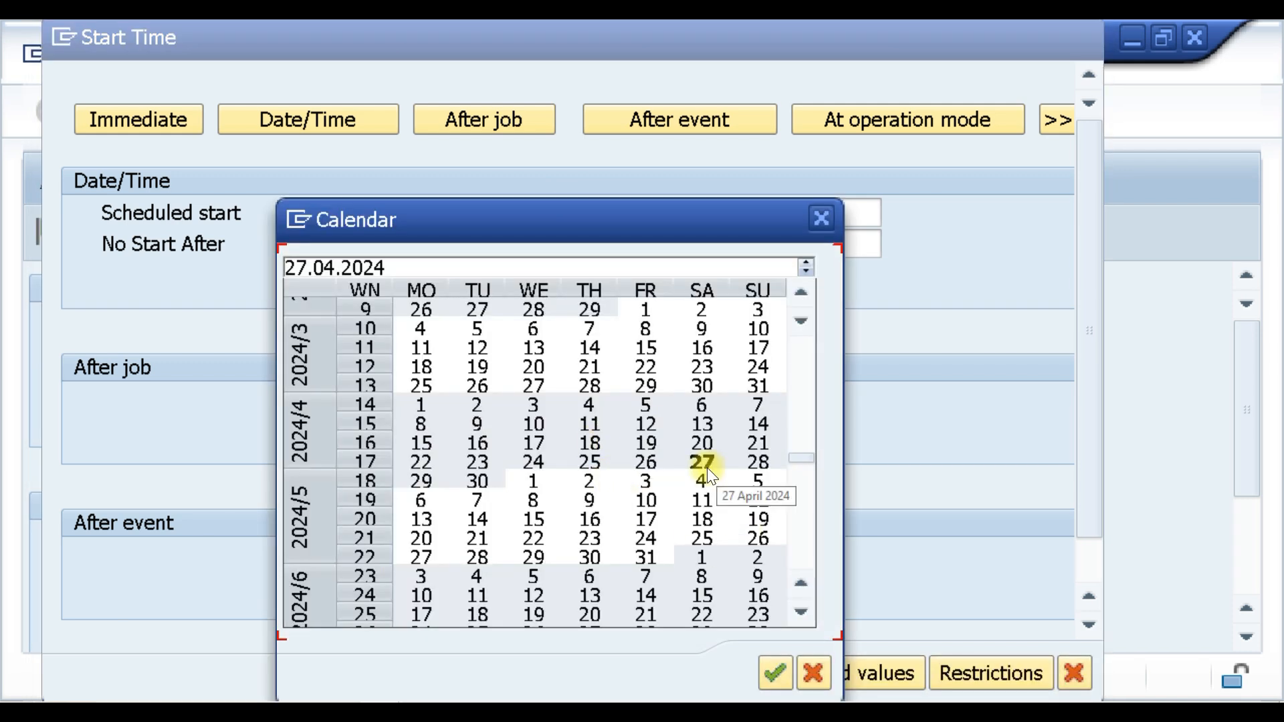
double_click(703, 463)
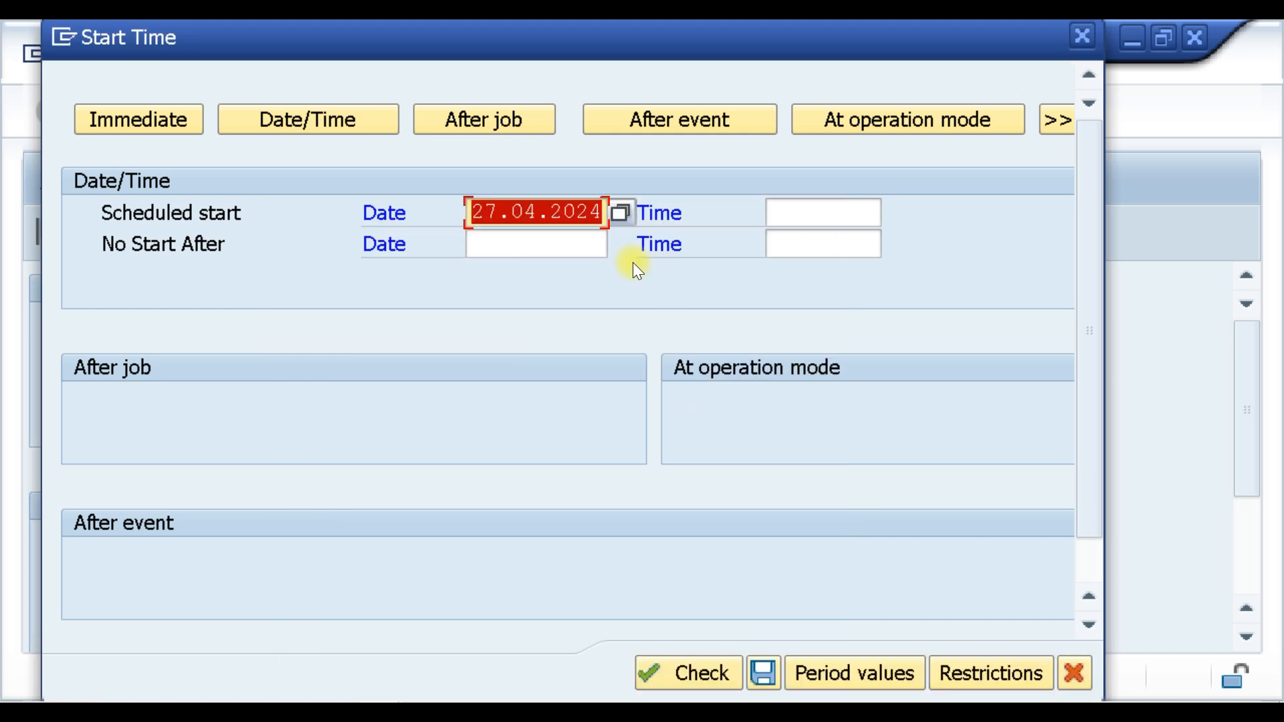
Set the scheduled start time to 23:30:28.
click(807, 206)
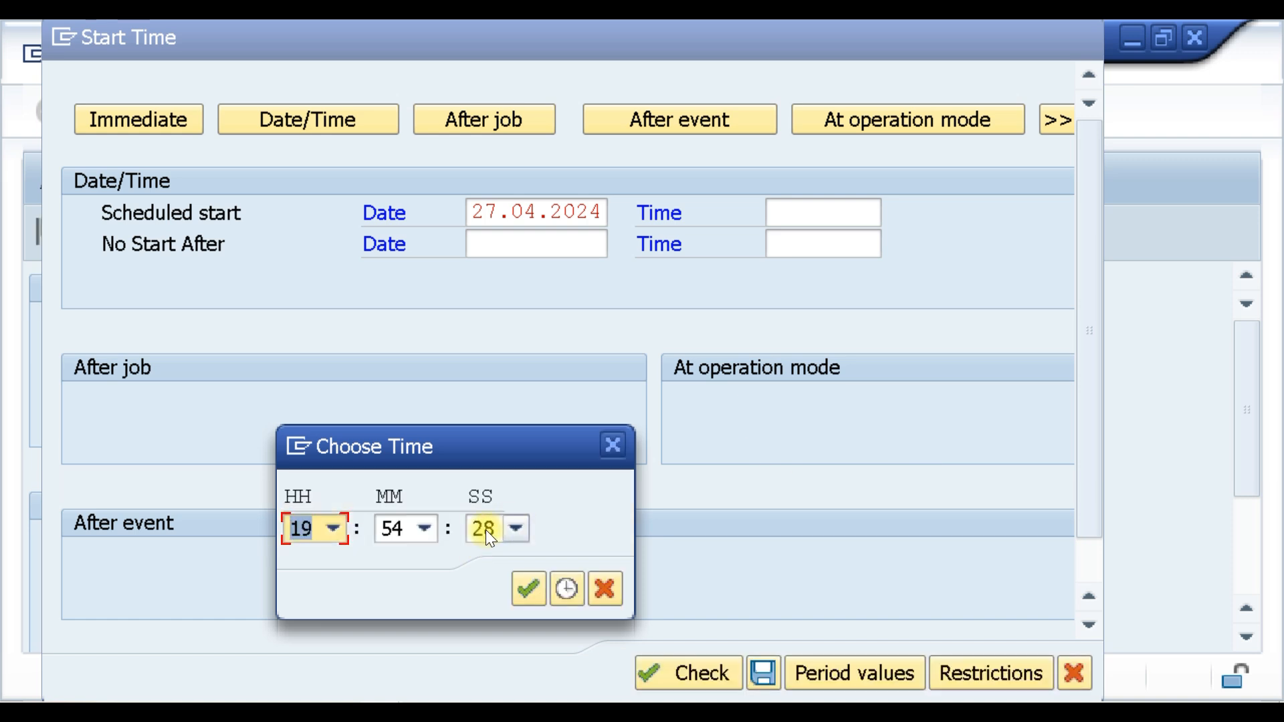
click(327, 531)
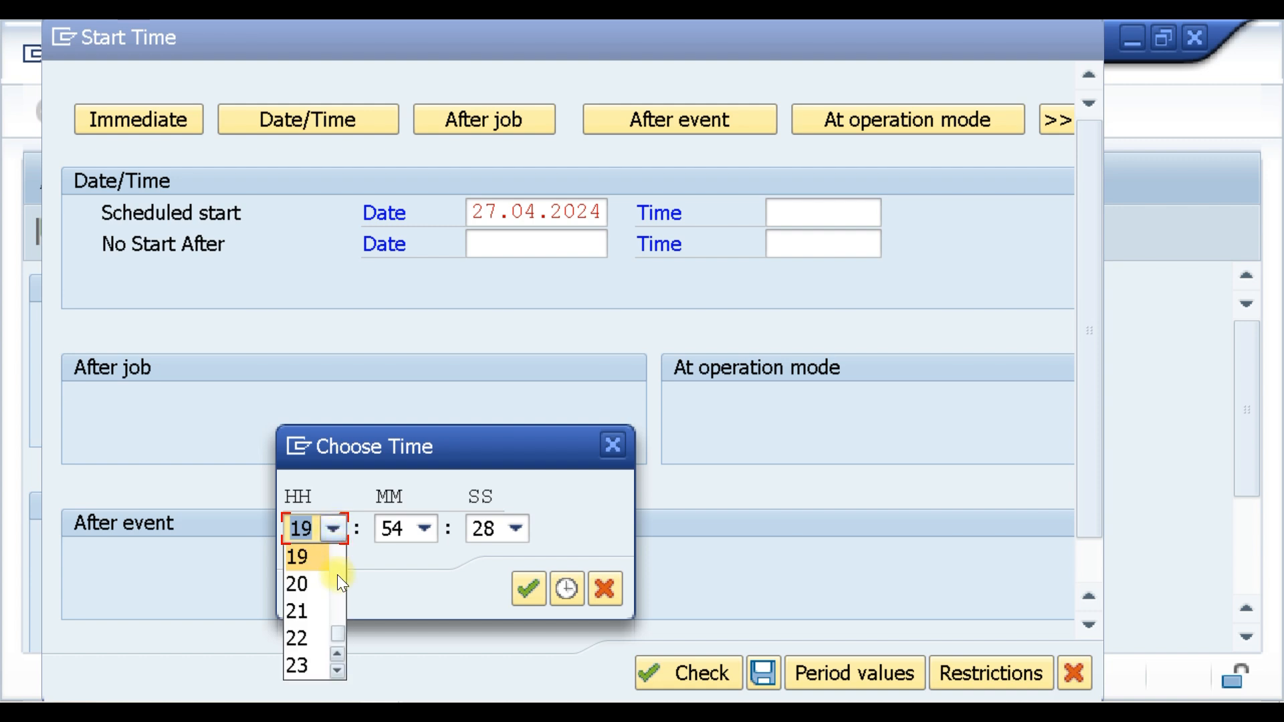
click(303, 663)
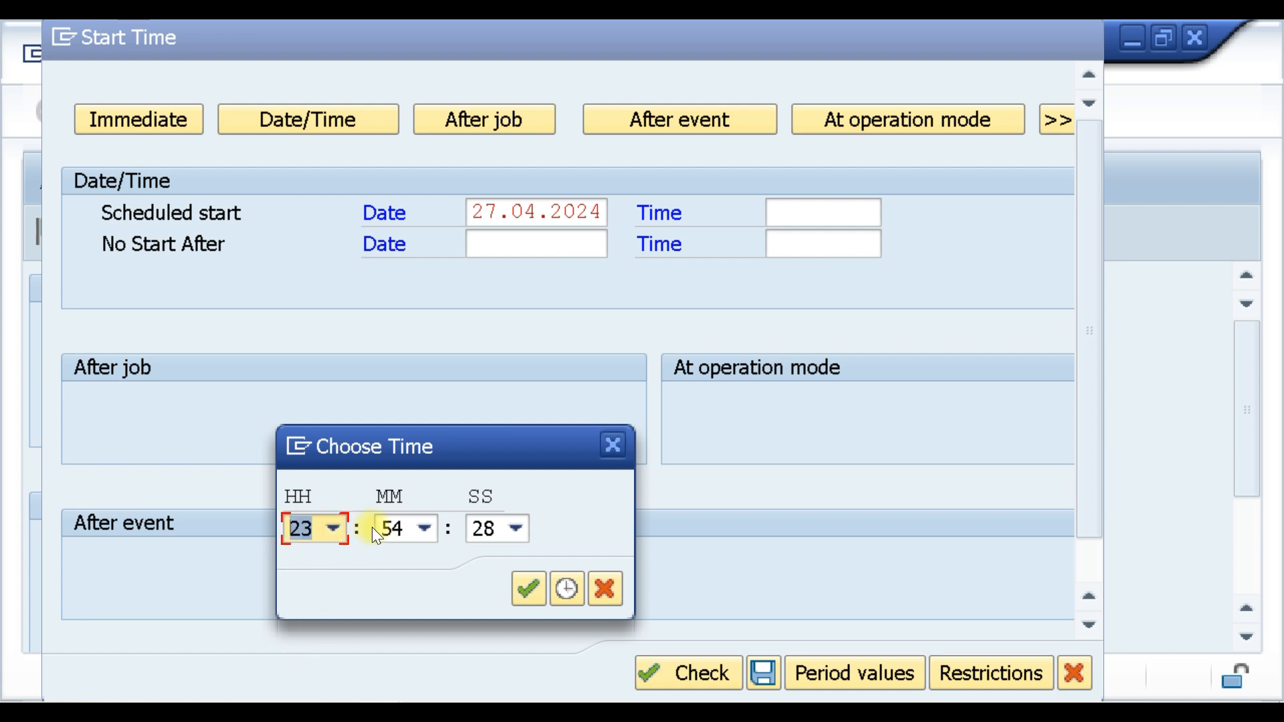
click(424, 530)
scroll(404, 592, up, 12)
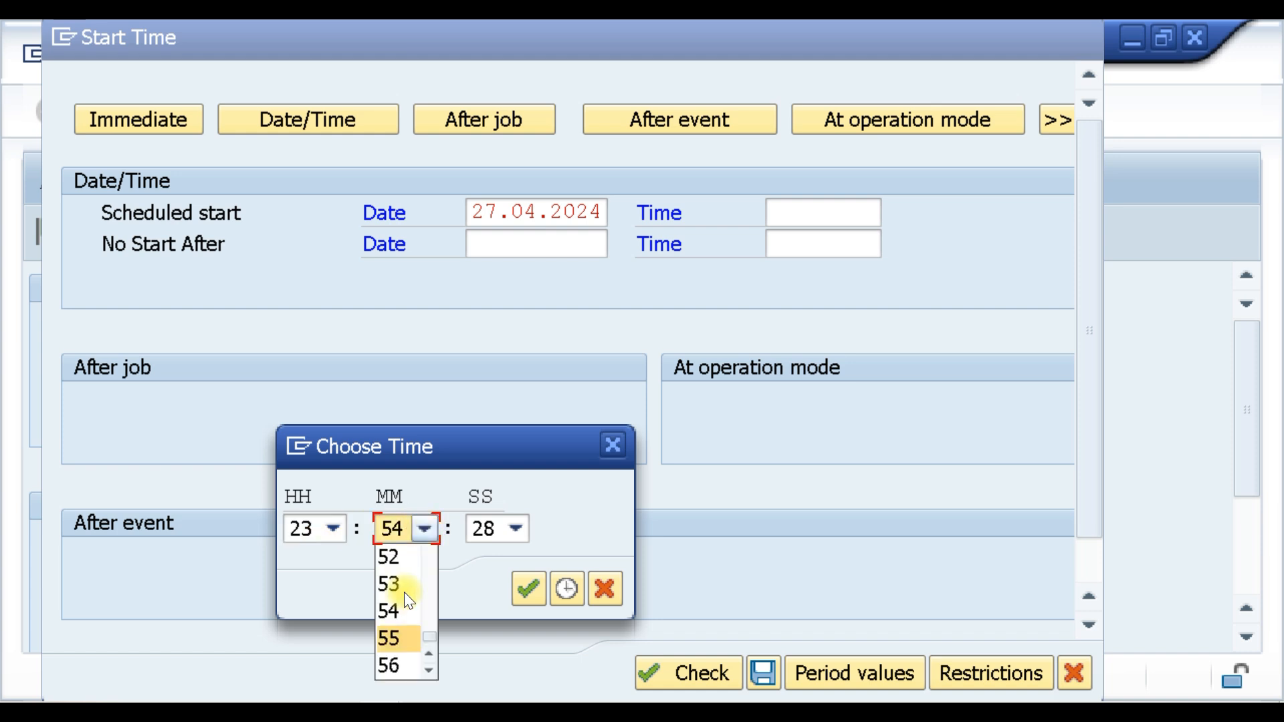
scroll(404, 591, up, 2)
scroll(404, 592, down, 5)
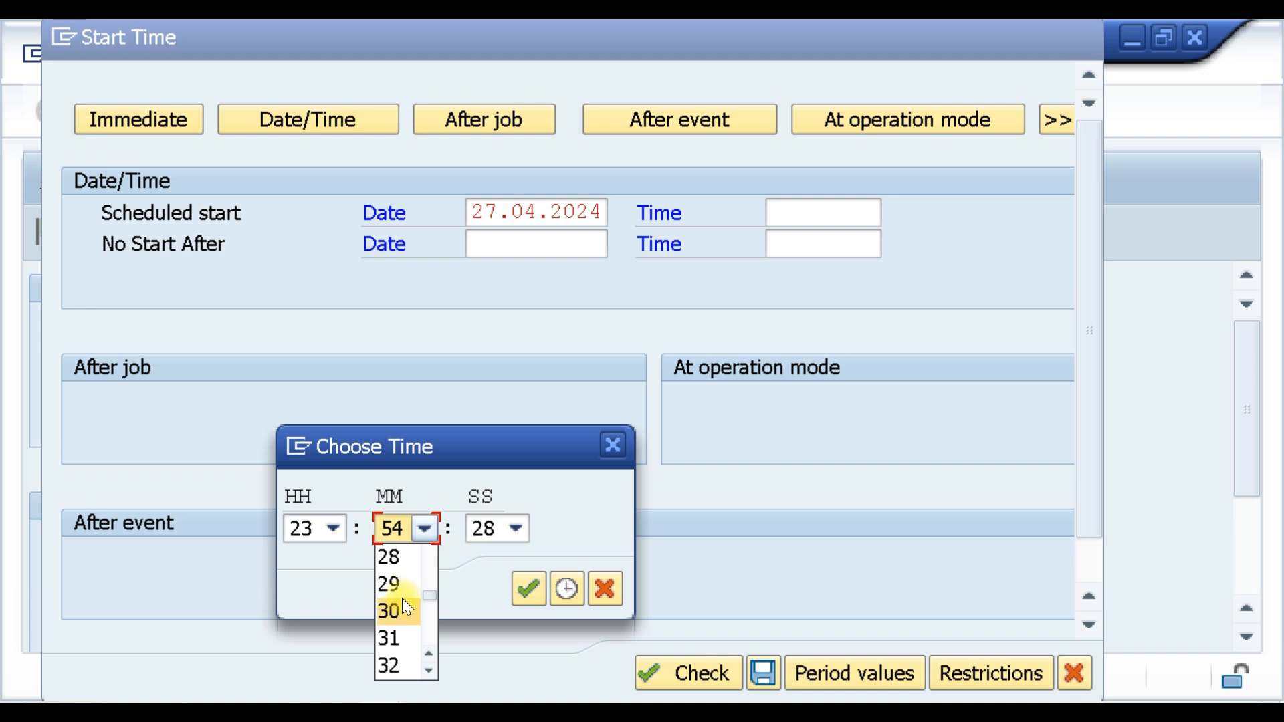
click(399, 601)
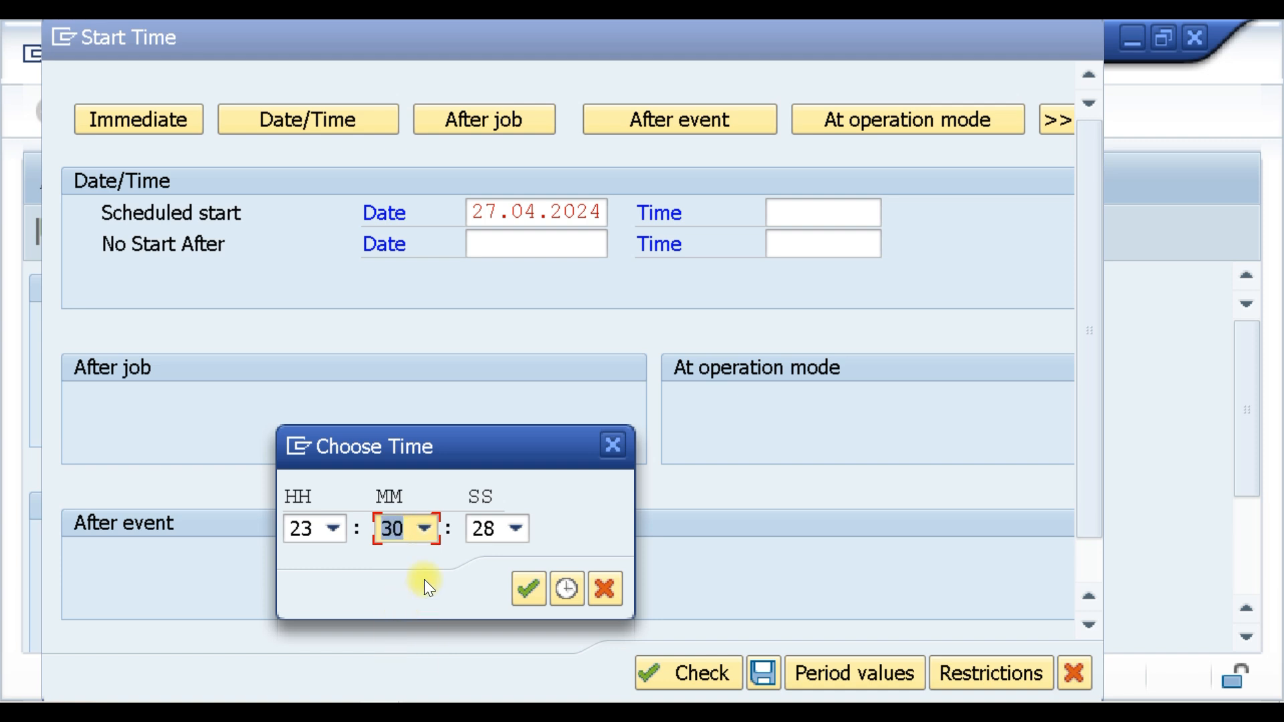
click(524, 591)
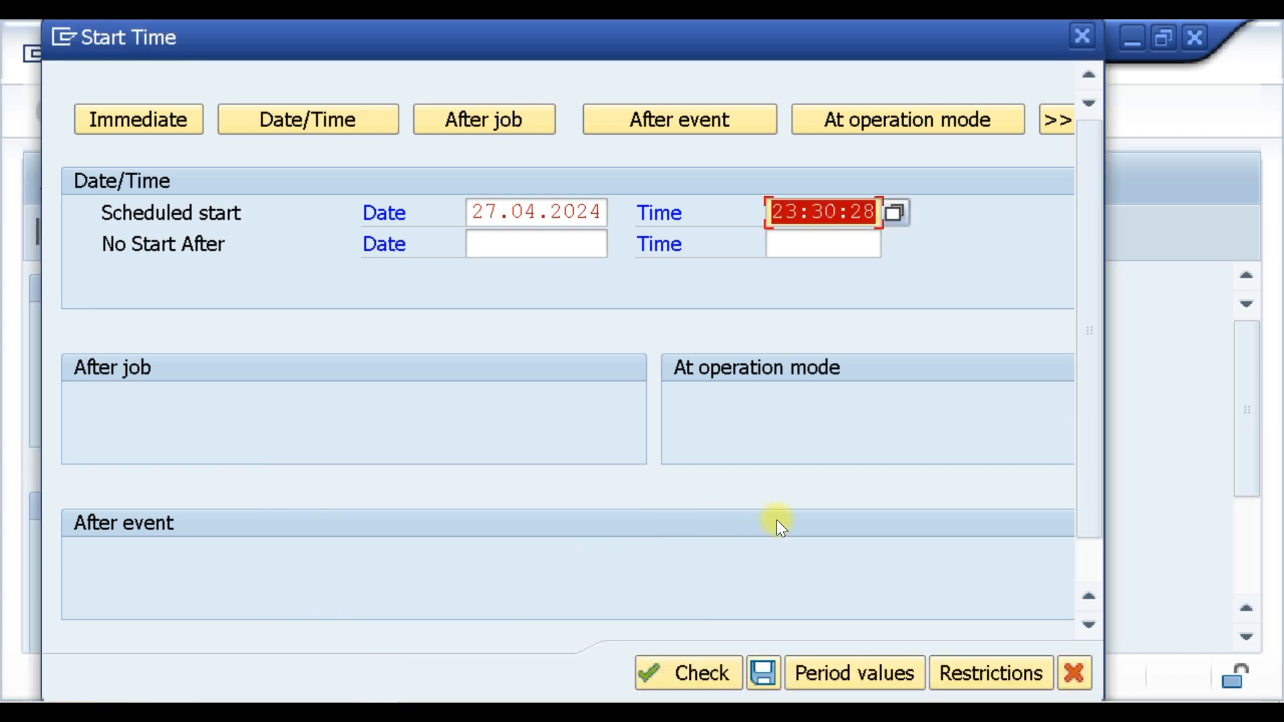
Save the start condition, then save the background job Z_AUTOPR_PO.
click(766, 677)
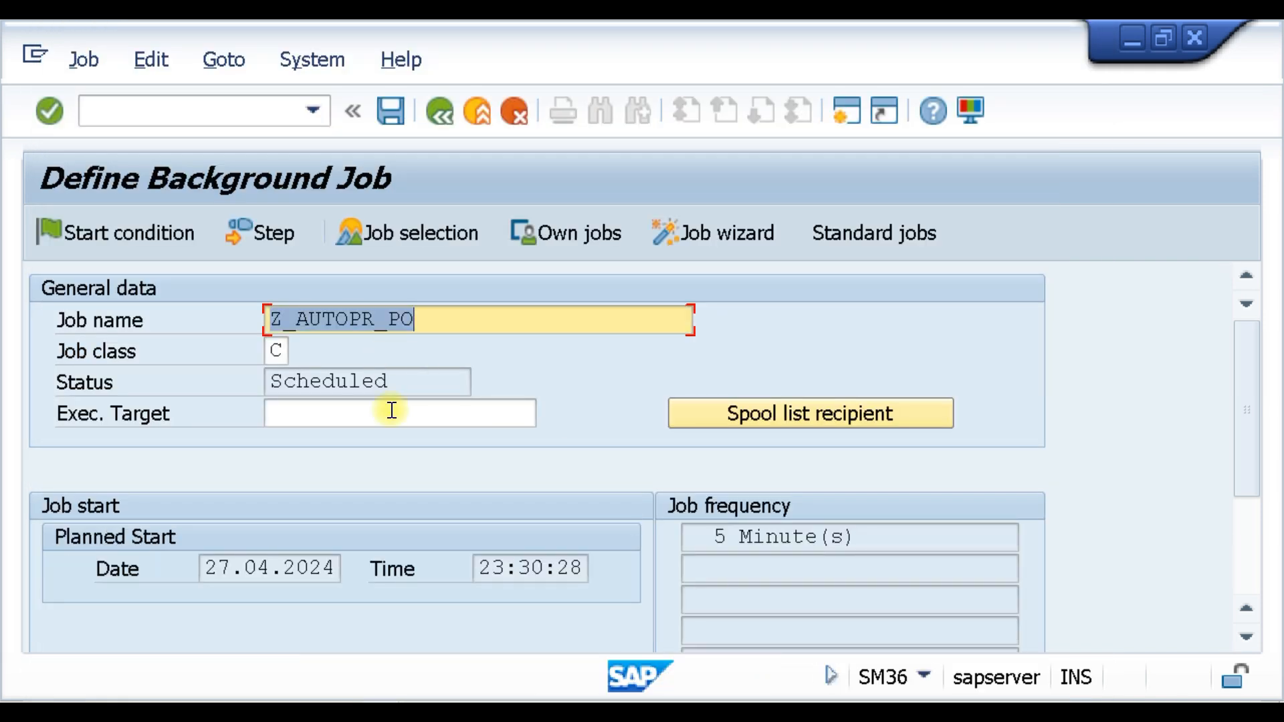
click(391, 114)
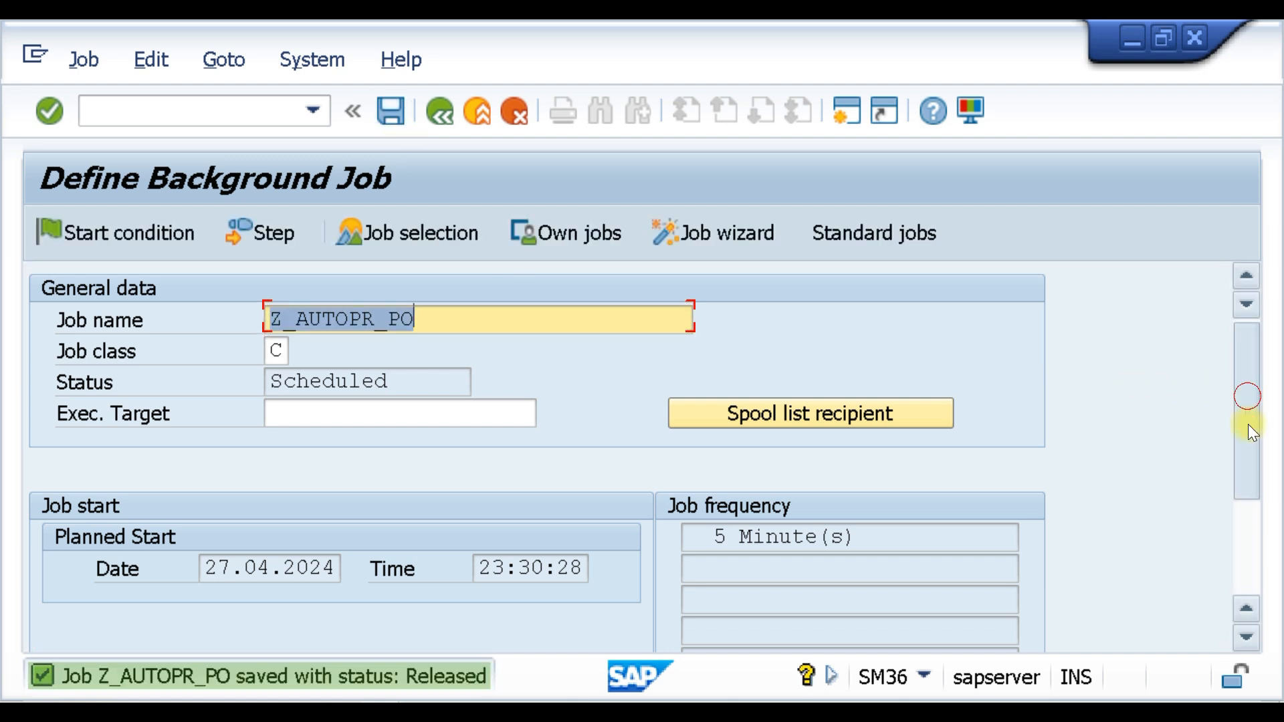
drag(1248, 424, 1248, 518)
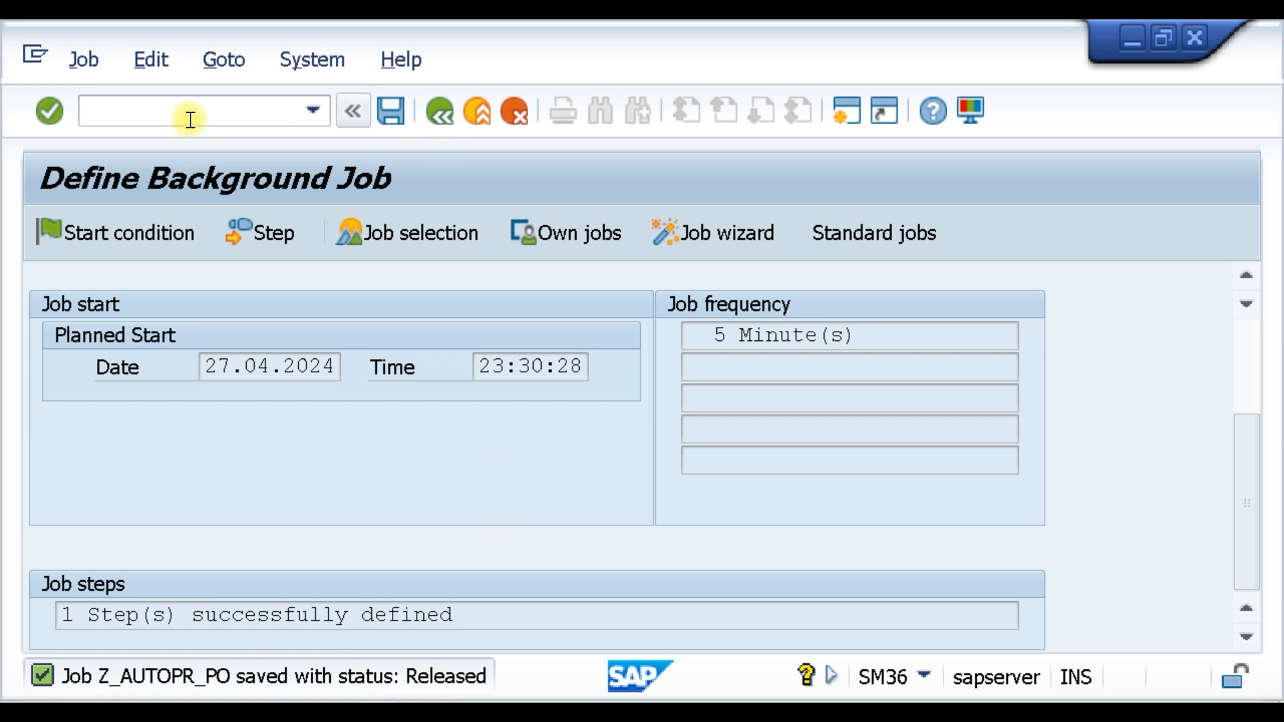
Switch to the job overview session, rerun the job selection for Z_AUTOPR_PO and check the status of its jobs.
click(455, 712)
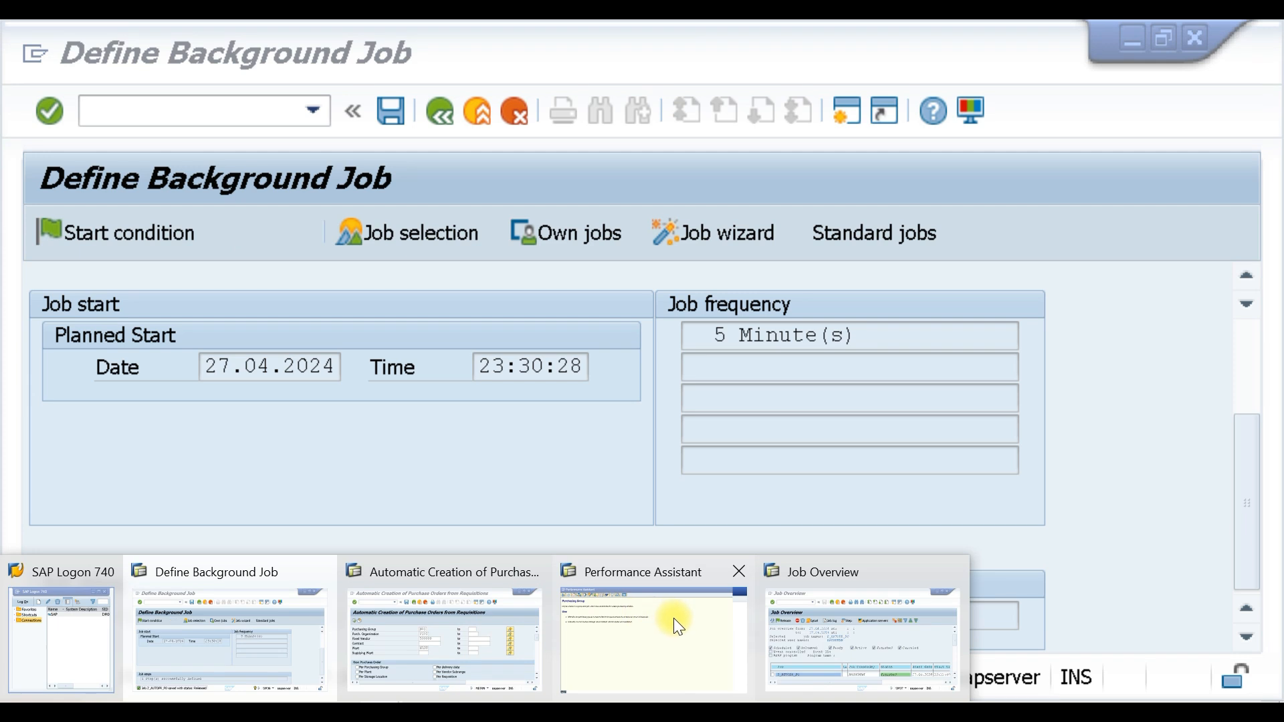
click(511, 650)
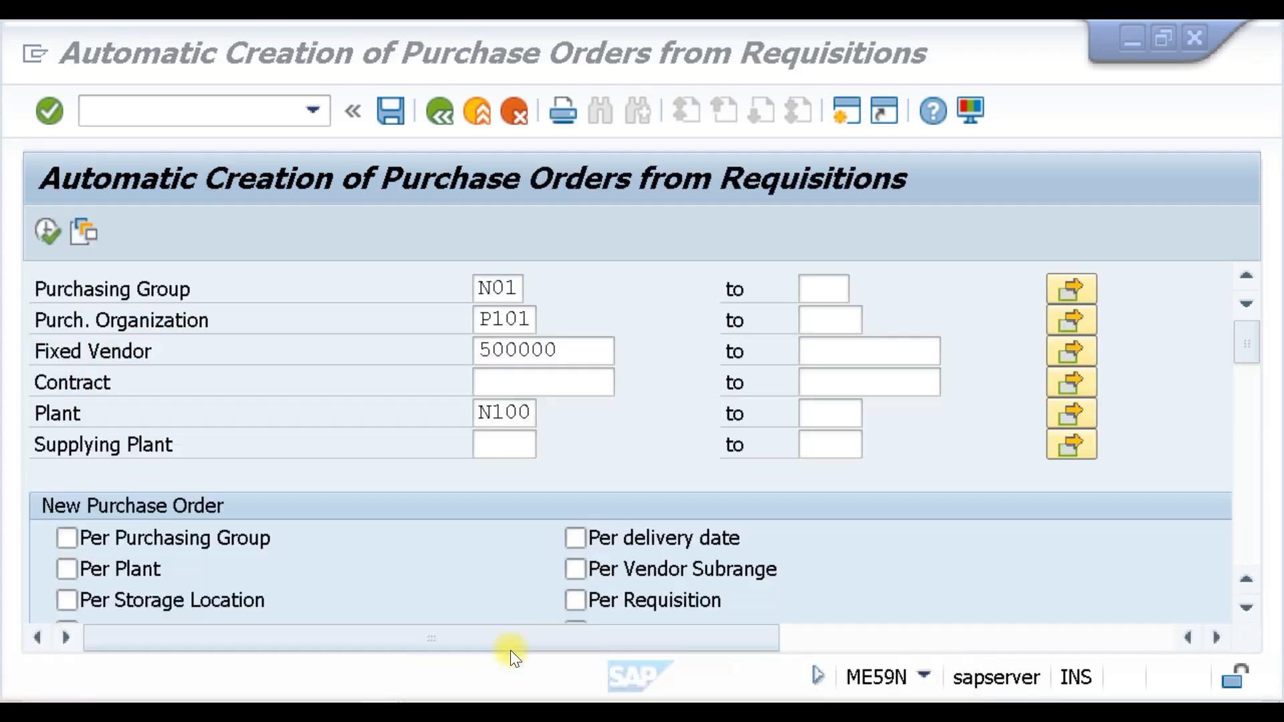
click(455, 711)
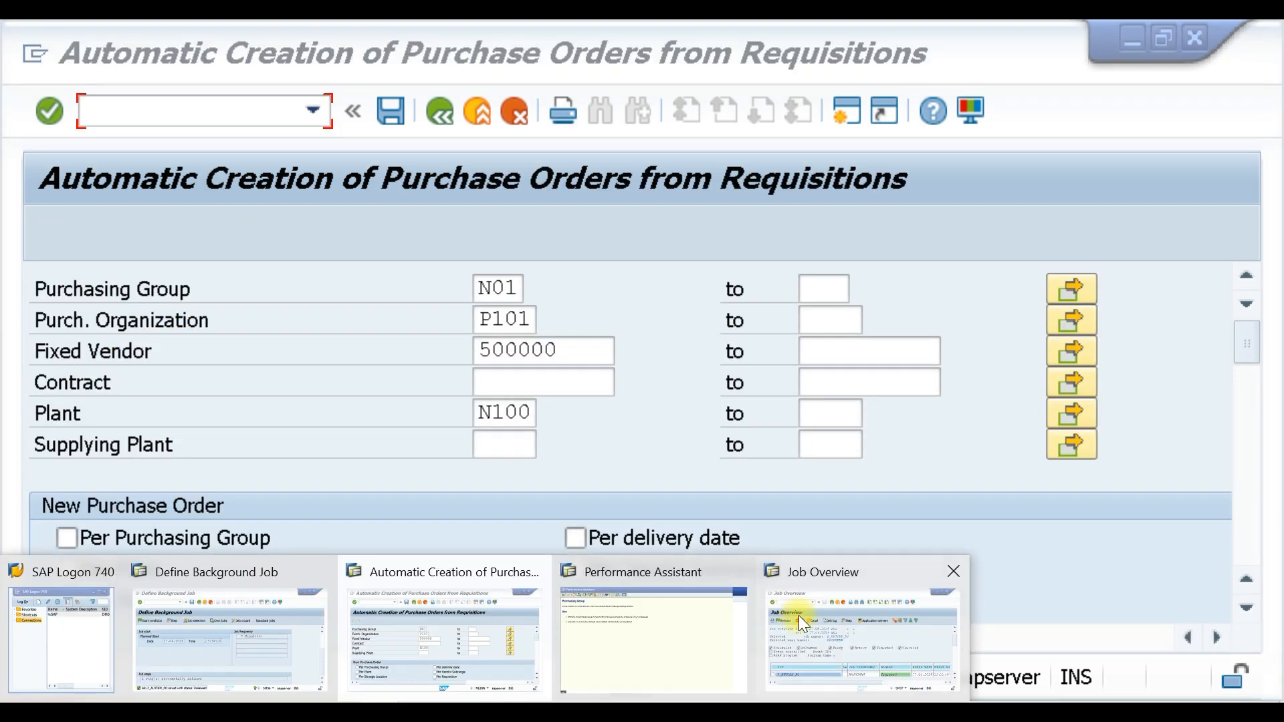
click(823, 602)
click(438, 110)
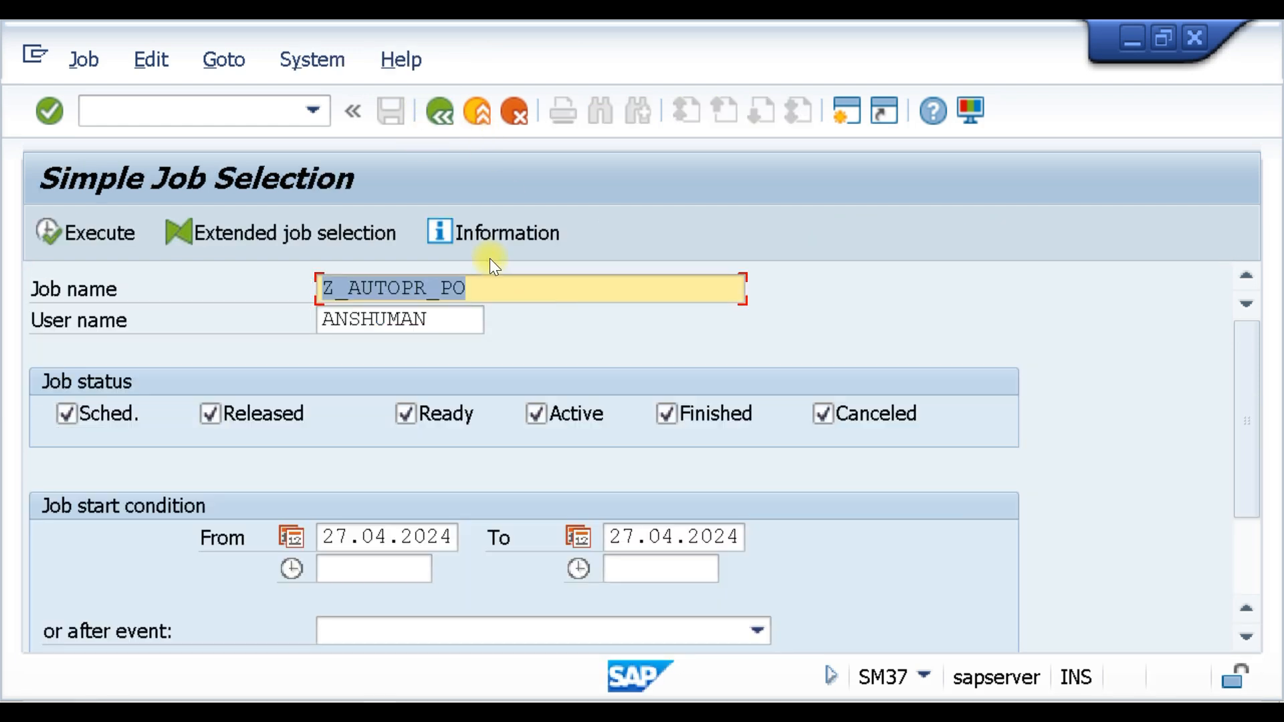
click(46, 232)
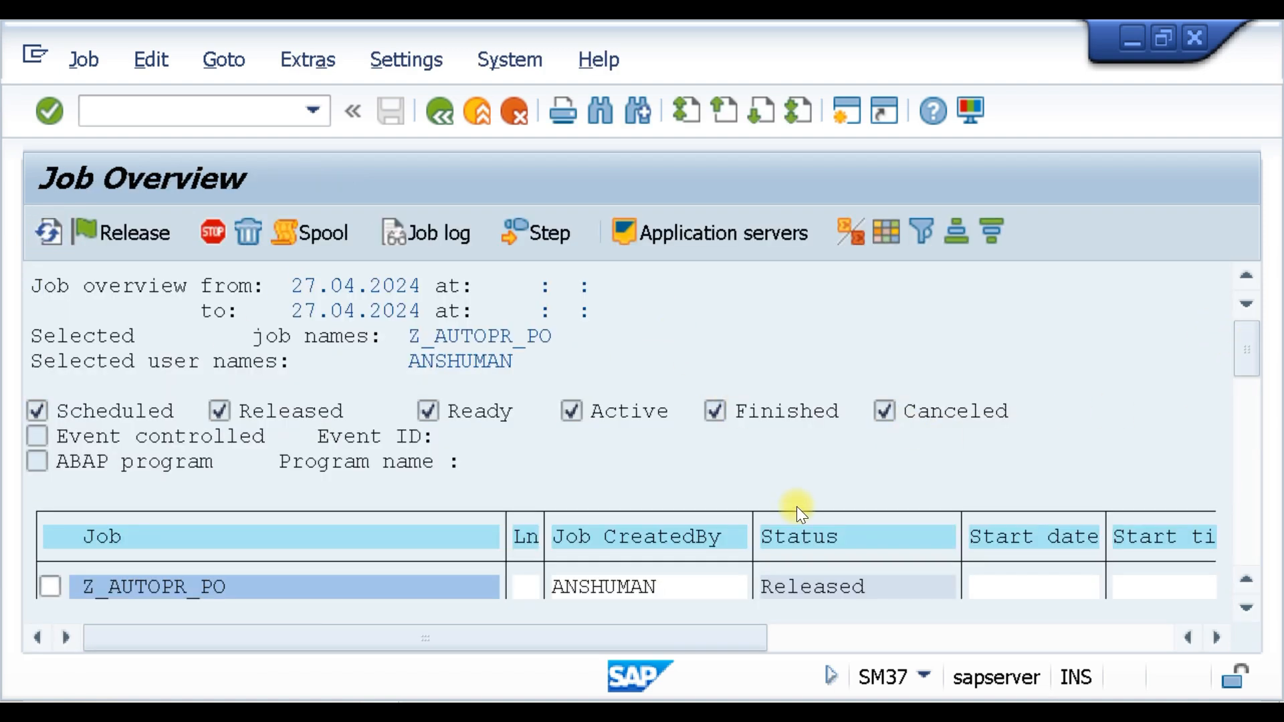
scroll(797, 507, down, 1)
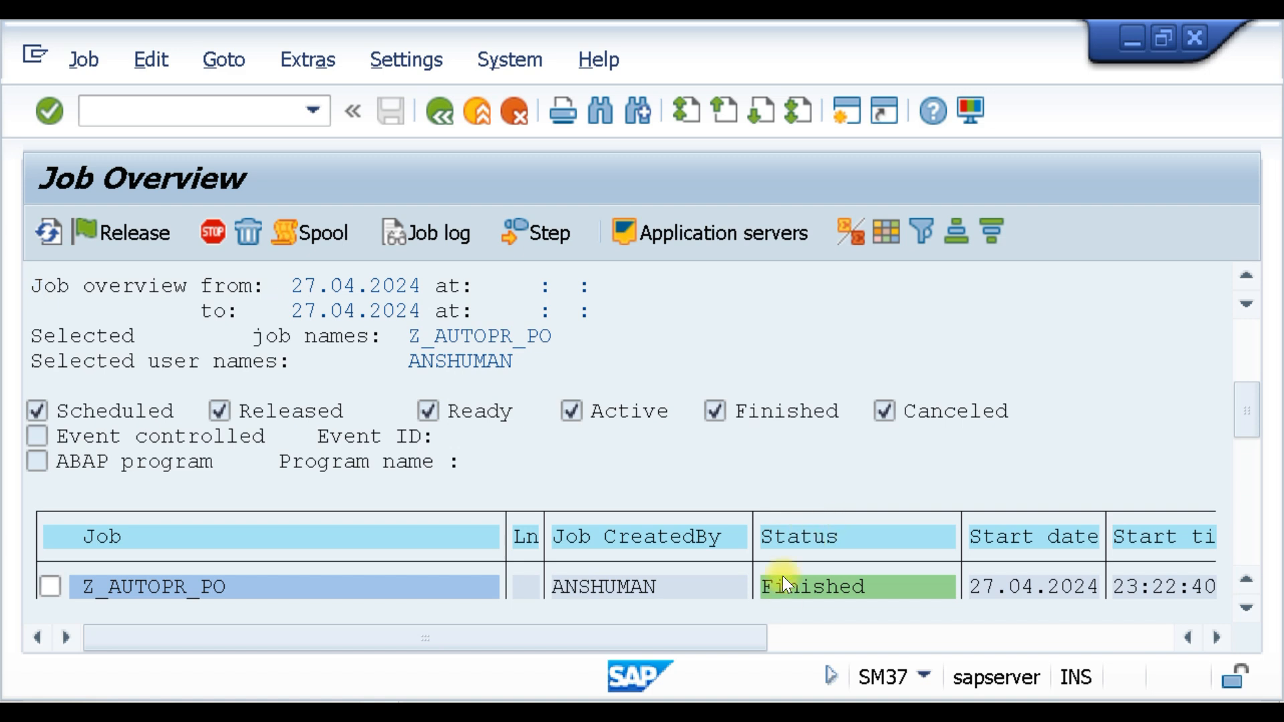
scroll(783, 576, up, 1)
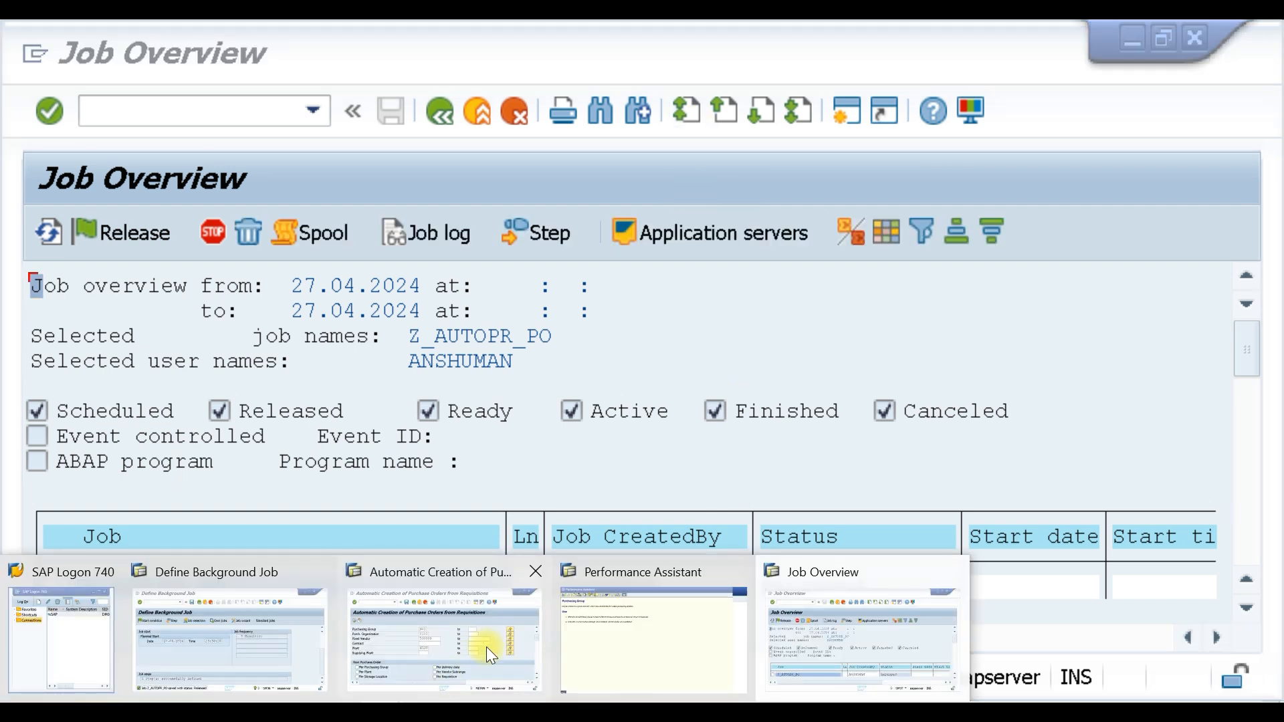
Open the Create Purchase Requisition transaction ME51N in a new session.
click(487, 646)
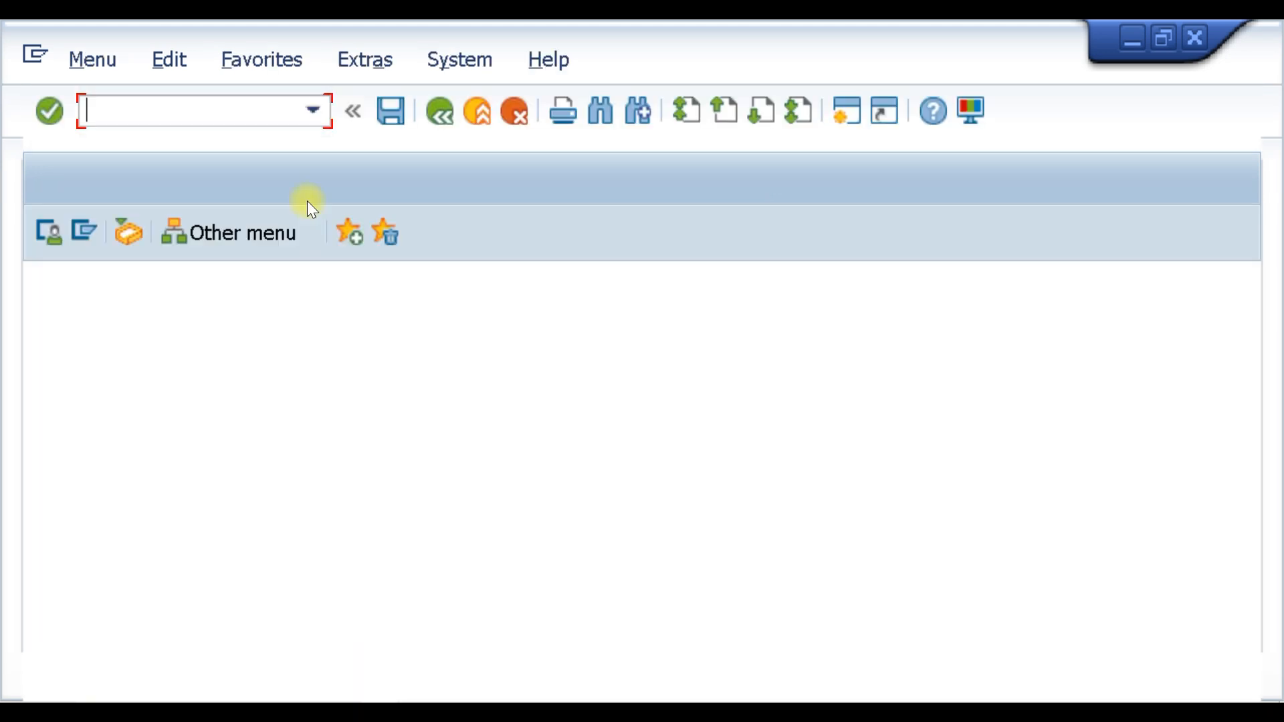
text(me)
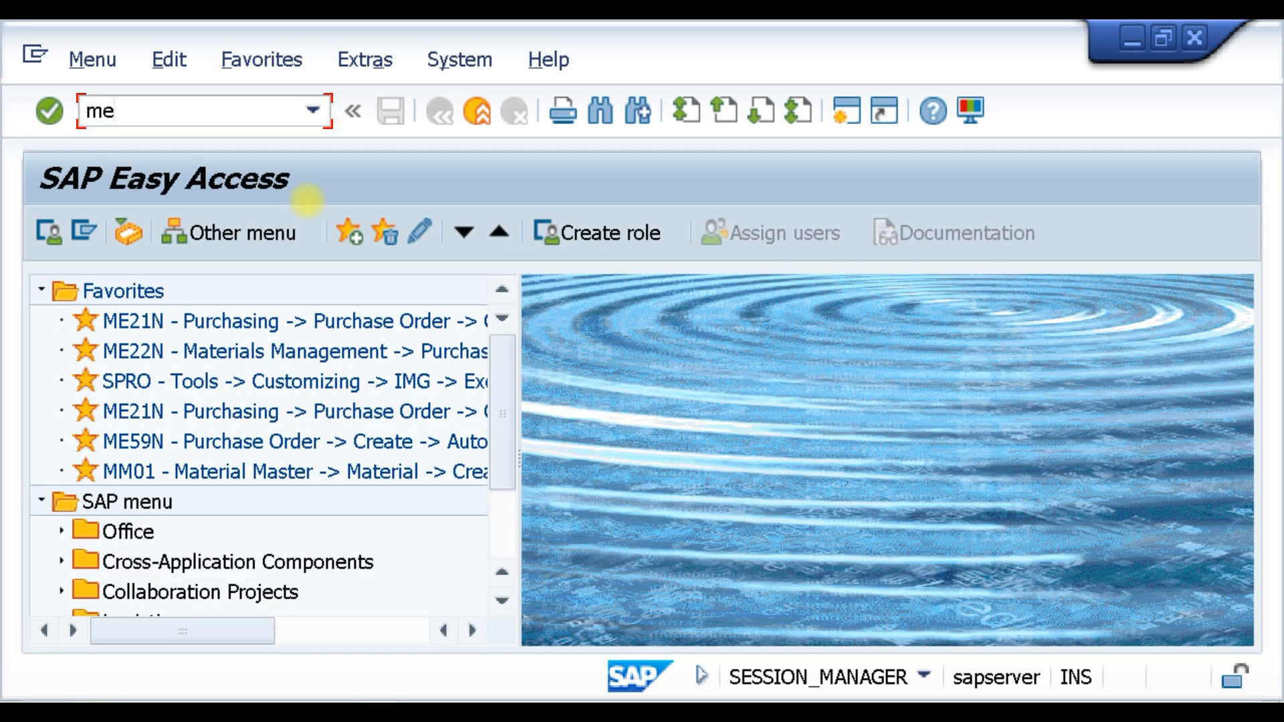
text(51n)
key(Return)
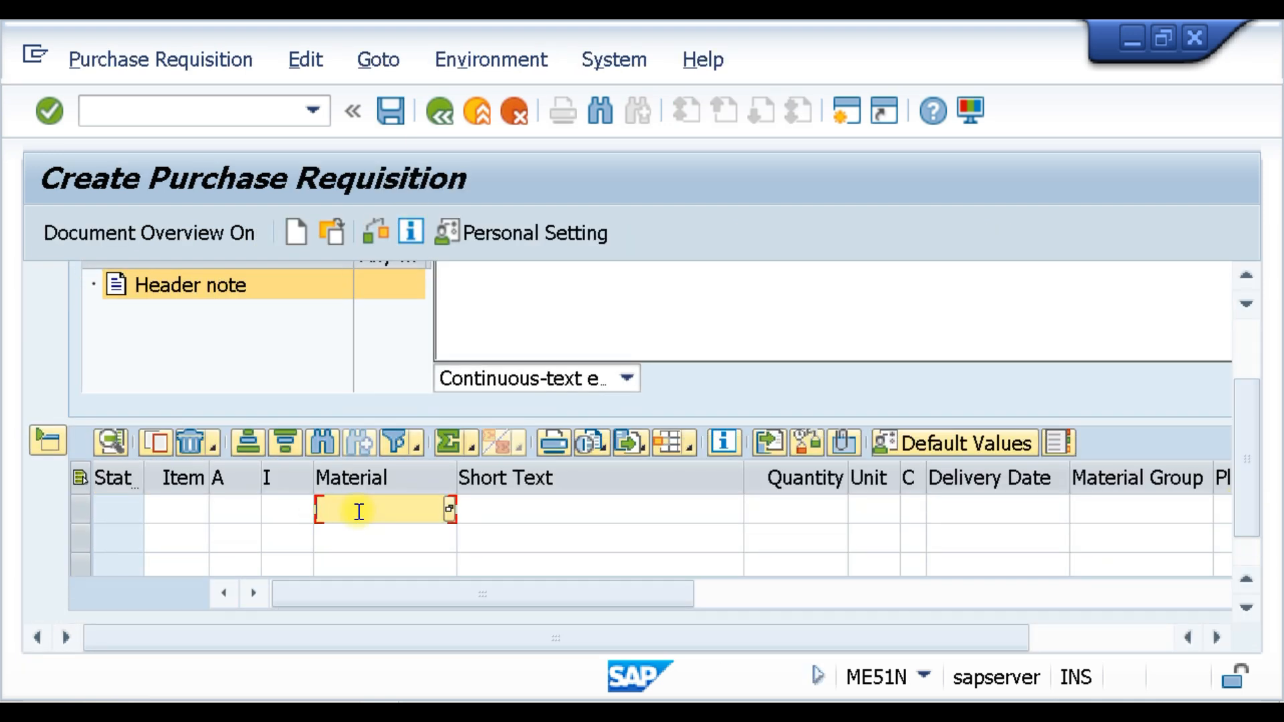
Enter a requisition item with material 1287, quantity 5 and material group 0001.
text(1287)
key(Tab)
key(Tab)
text(5)
drag(540, 590, 557, 590)
click(1111, 507)
click(1149, 501)
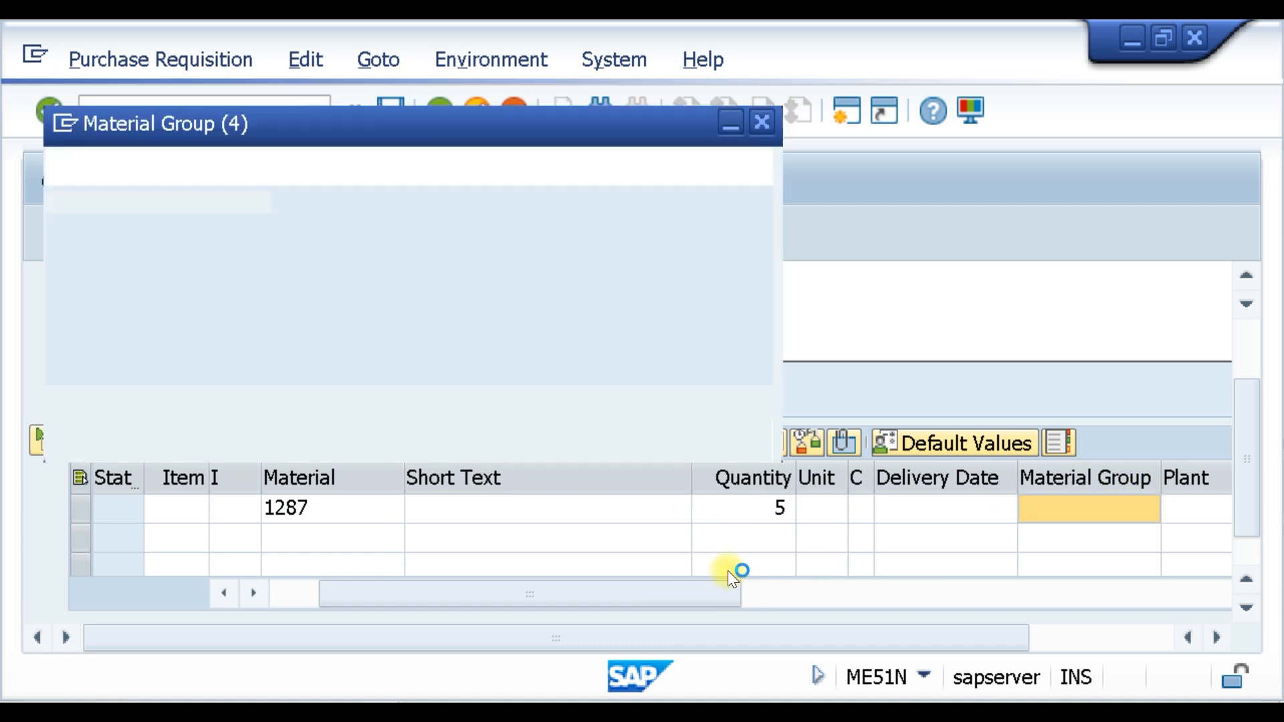
key(Return)
drag(677, 630, 937, 654)
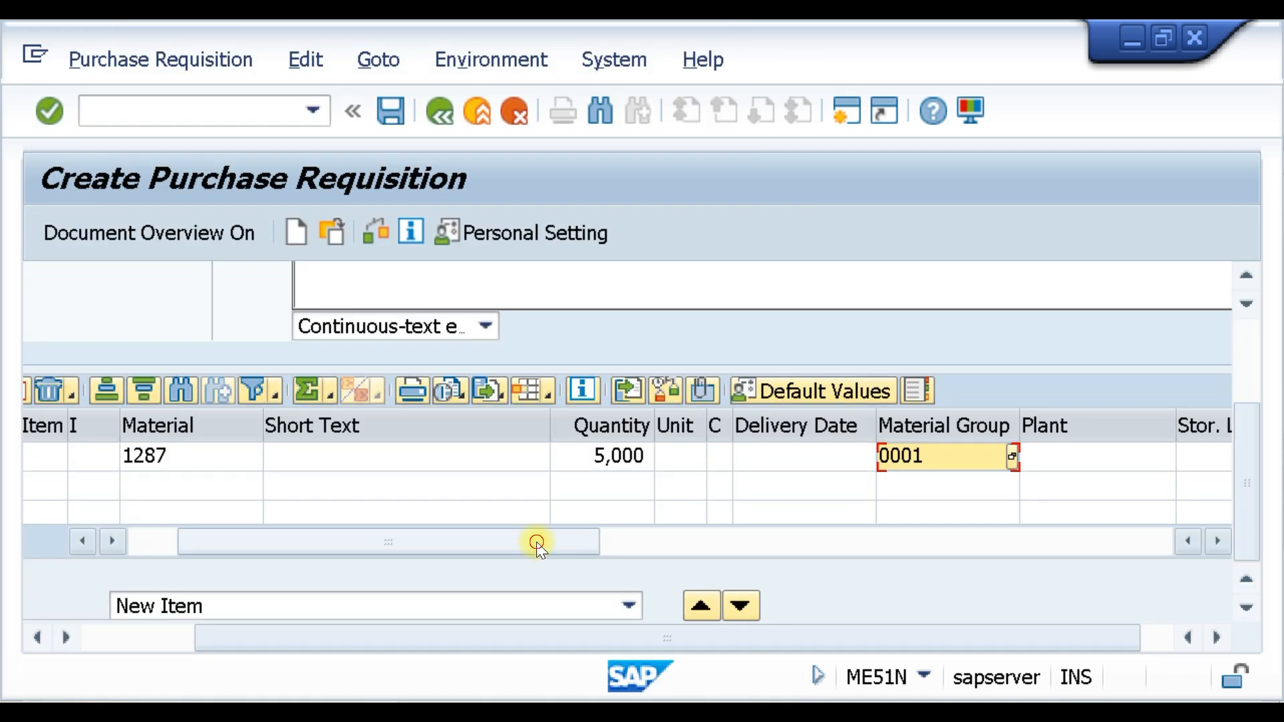
Assign plant N100 from the plant value list and purchasing group N01 to the requisition item.
drag(536, 542, 677, 542)
click(677, 460)
click(679, 460)
scroll(35, 465, down, 20)
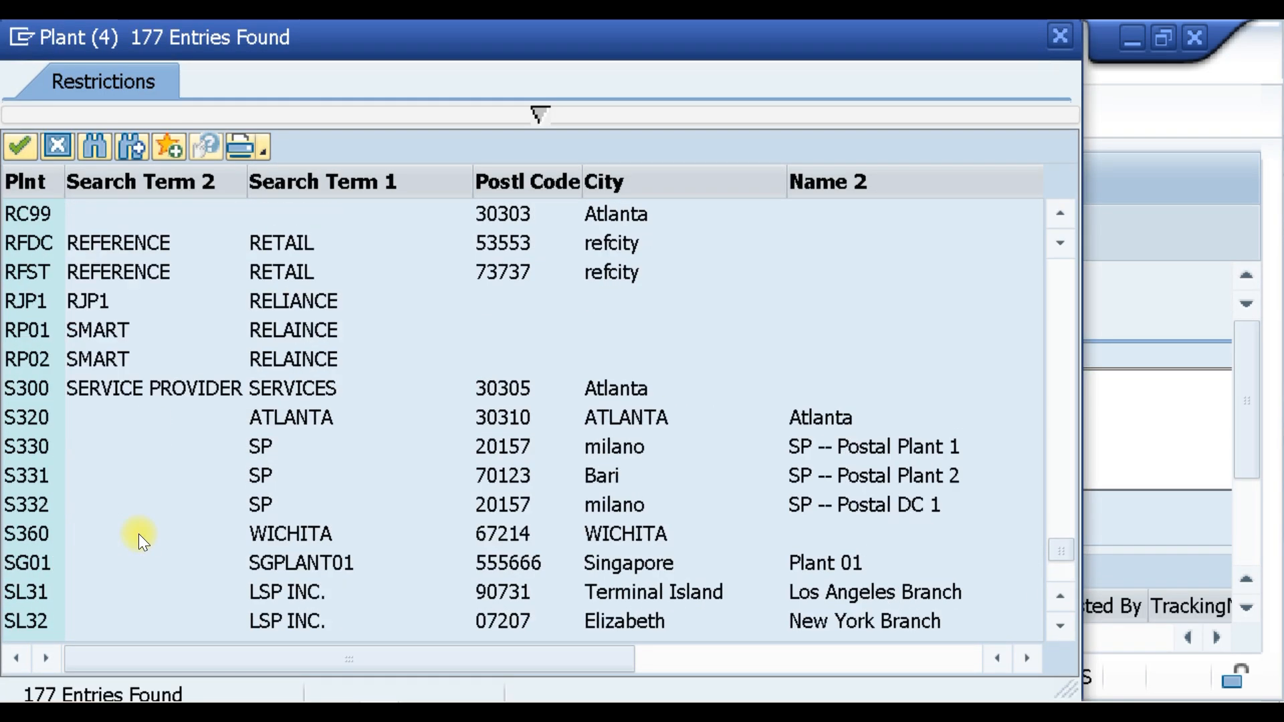
scroll(138, 534, up, 8)
click(39, 391)
click(831, 455)
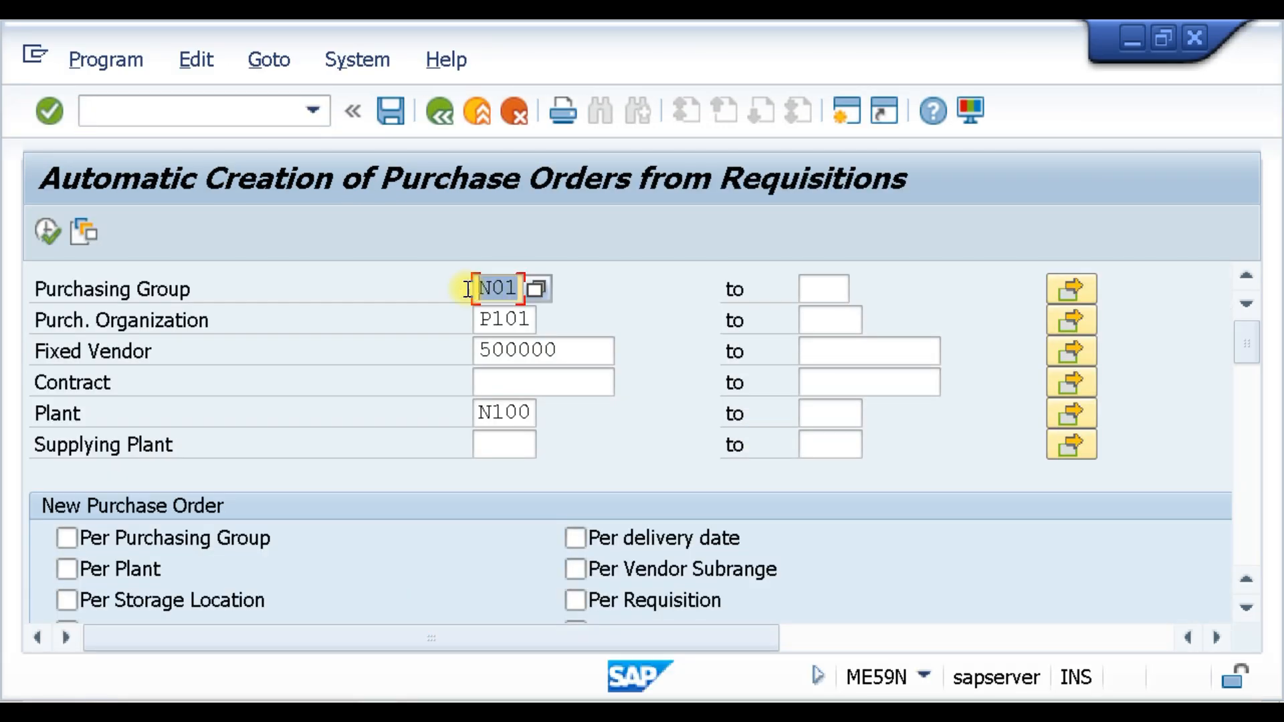
key(Tab)
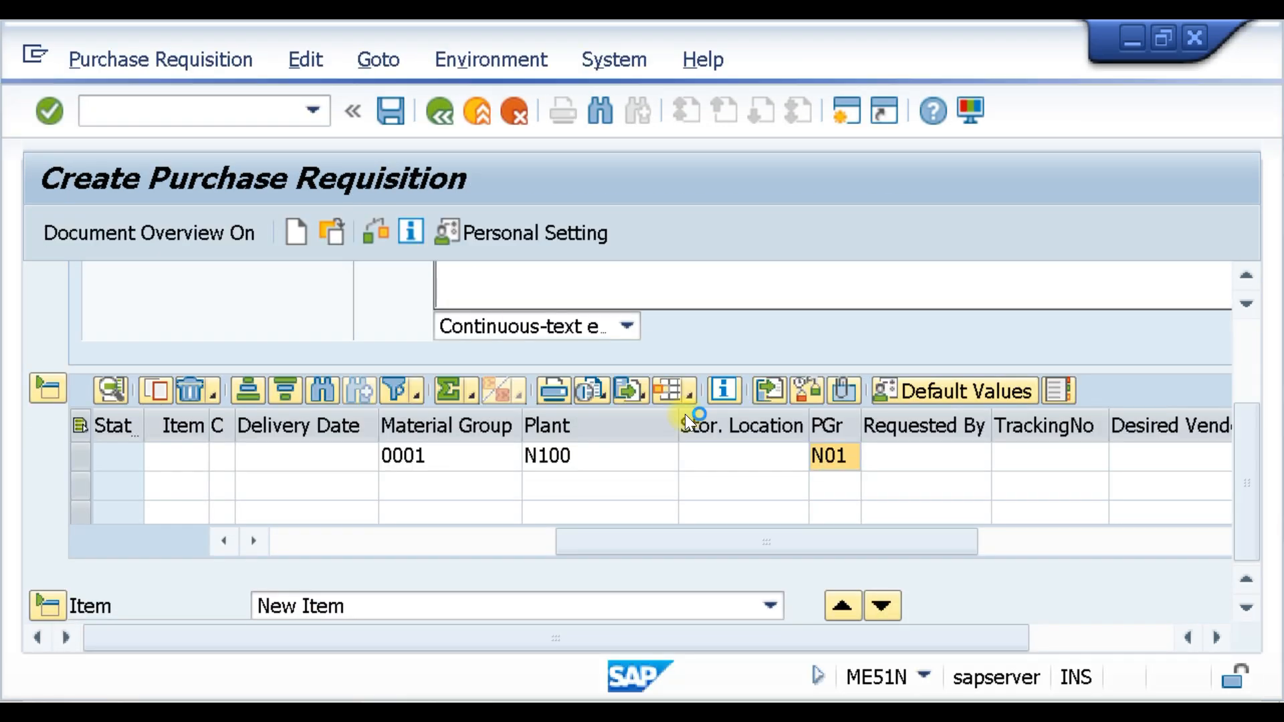
Complete the item details and save the purchase requisition.
scroll(550, 408, down, 5)
click(615, 339)
click(321, 551)
drag(1248, 428, 1248, 502)
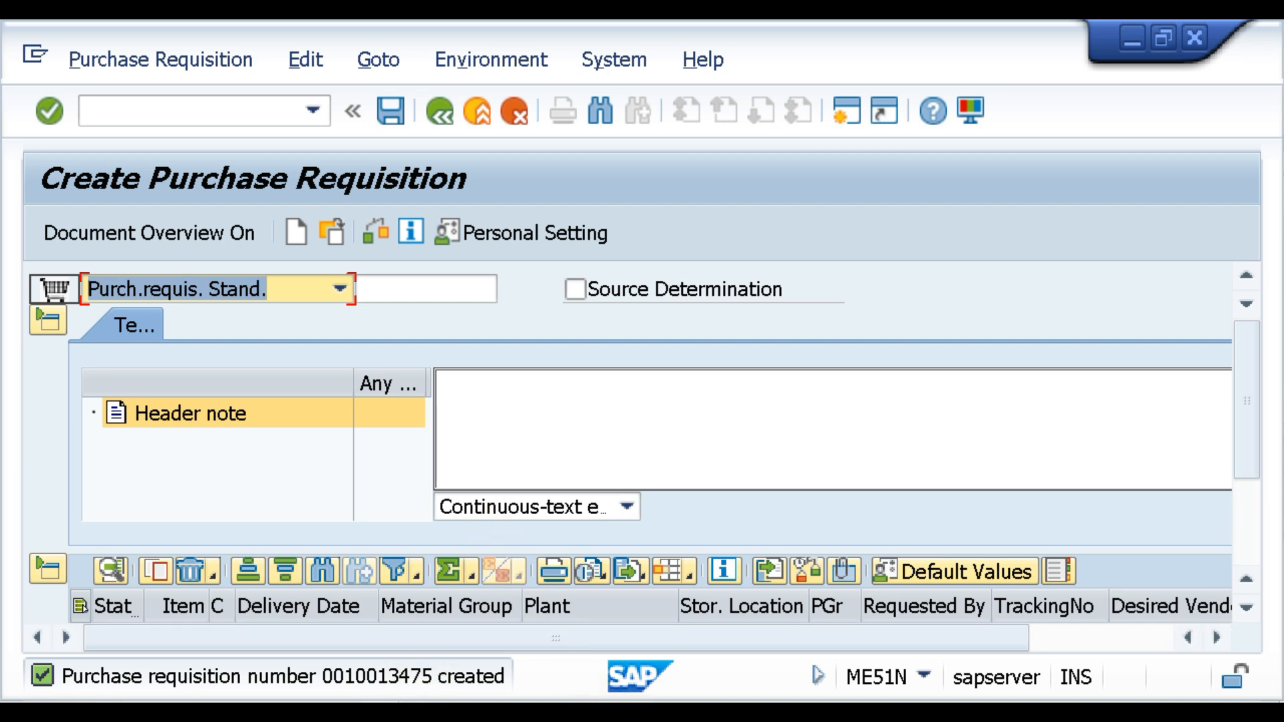
Switch to the job overview session, refresh the list and check the status of the Z_AUTOPR_PO jobs.
click(418, 711)
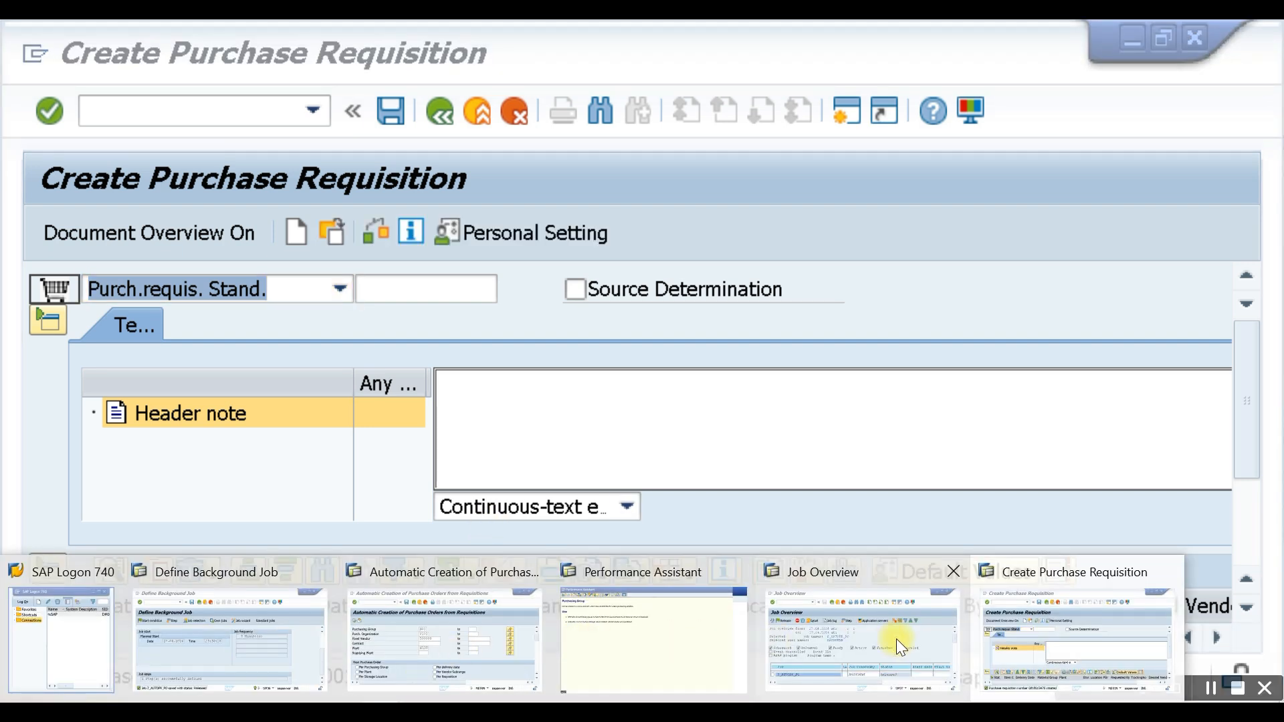
click(923, 637)
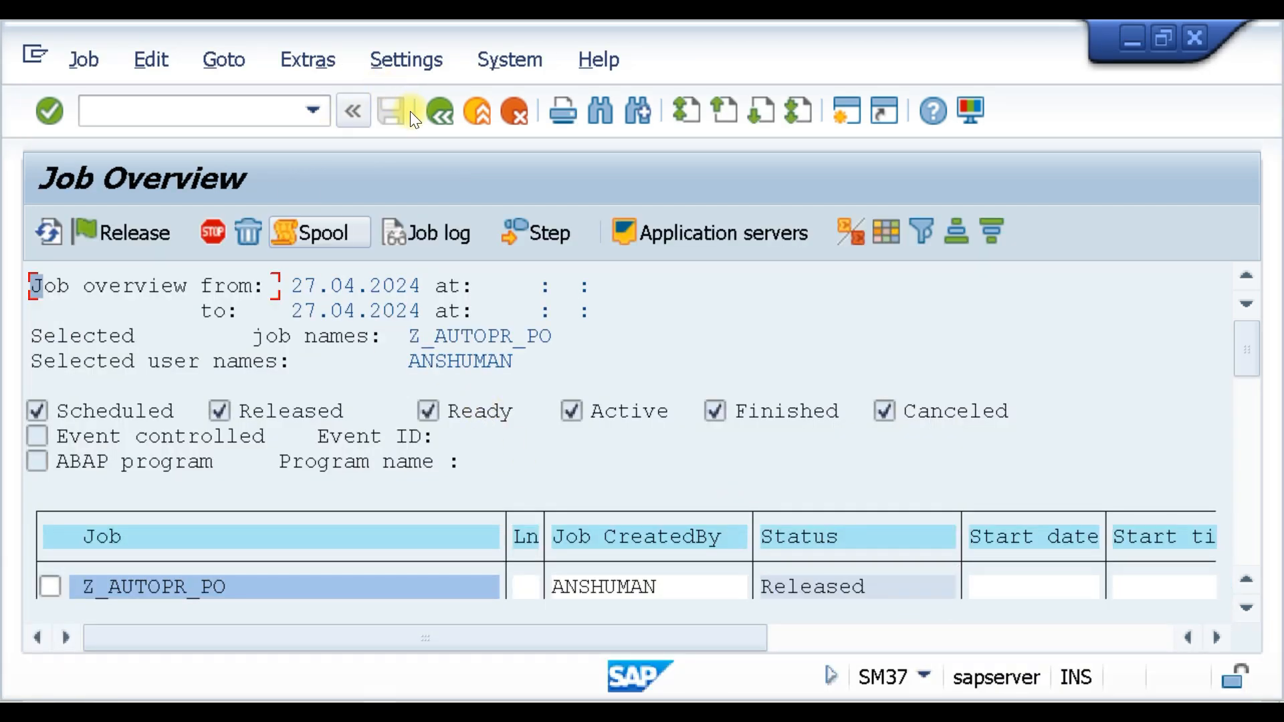
click(42, 226)
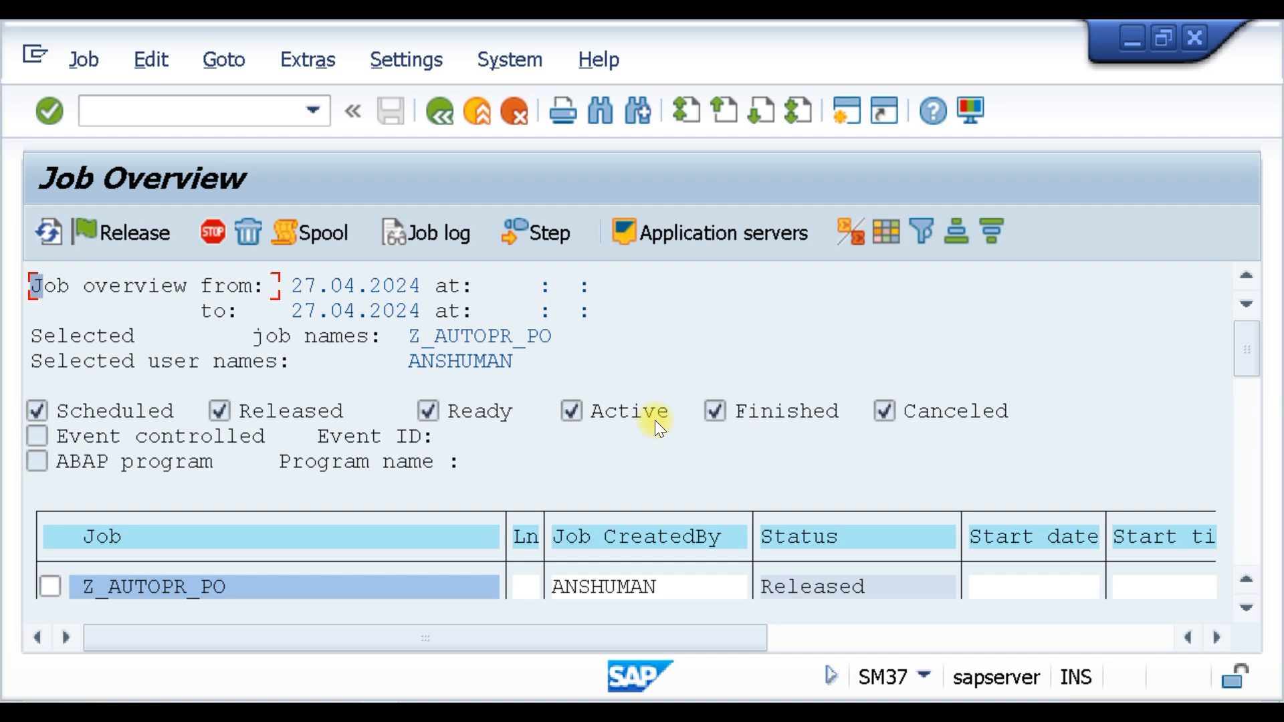
click(46, 228)
click(1250, 604)
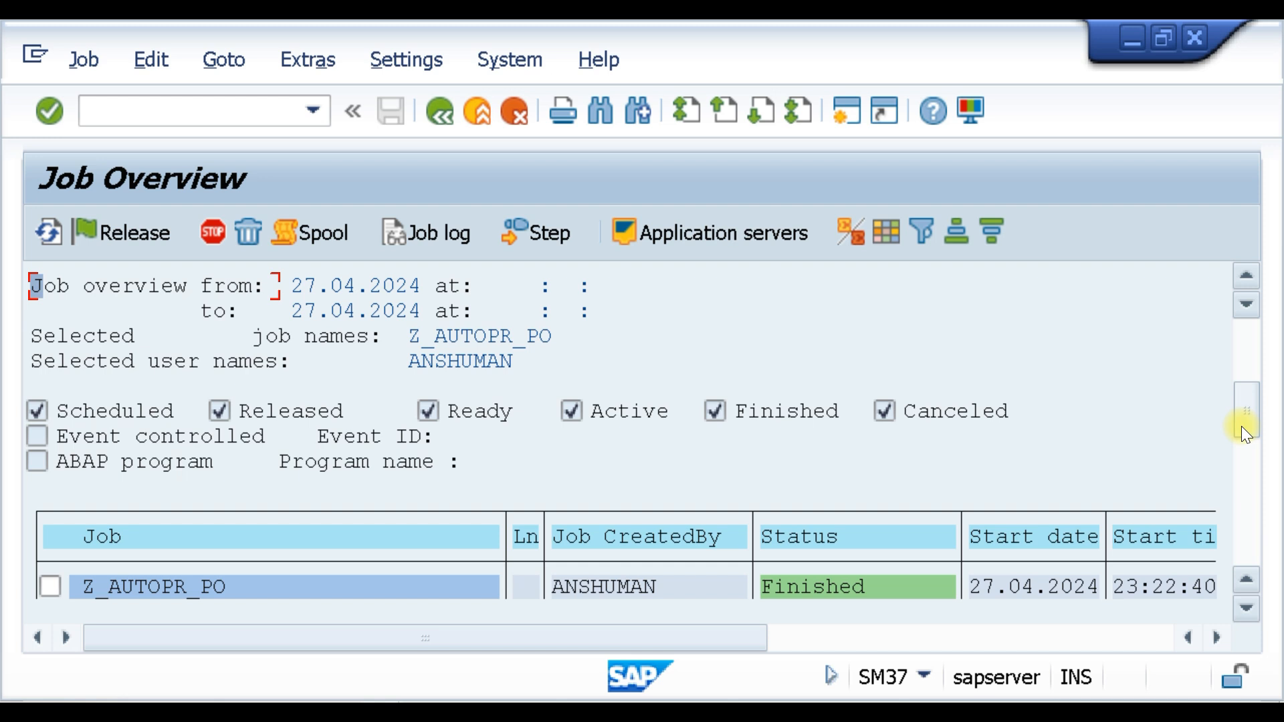
drag(1241, 428, 1252, 340)
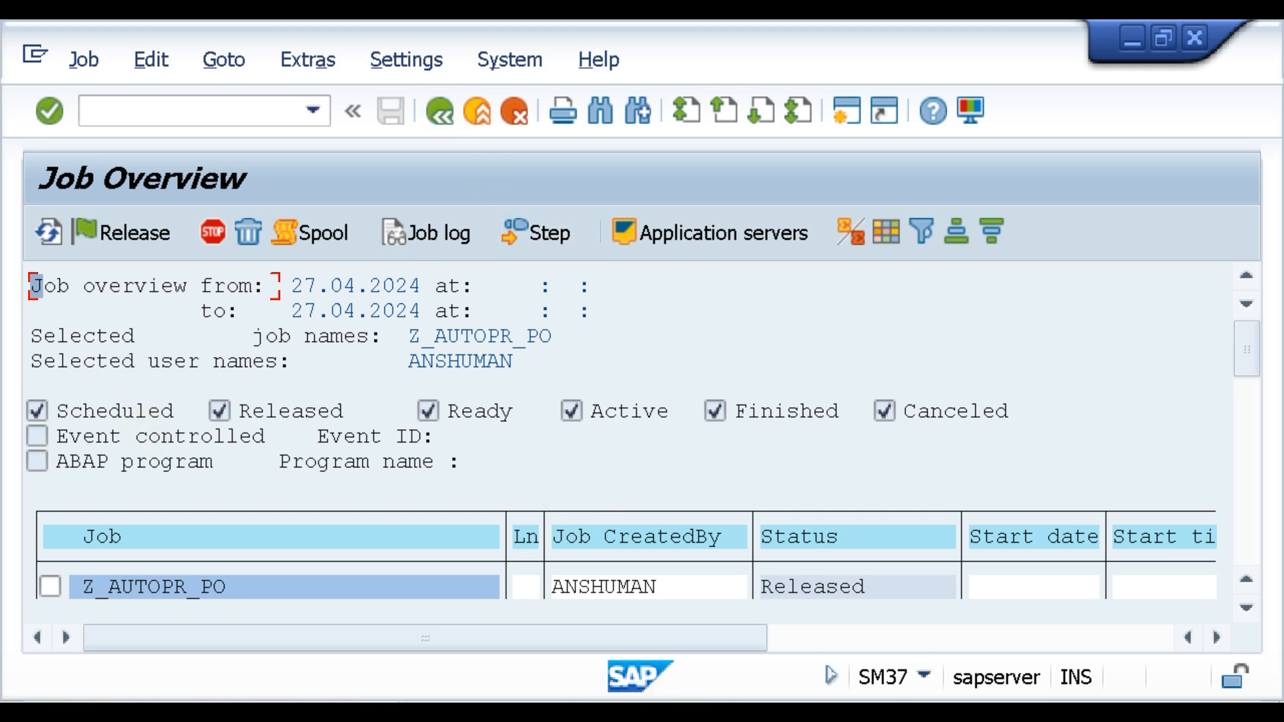
In the background job definition session, change the start condition of Z_AUTOPR_PO to immediate start as a periodic job and save the job.
click(244, 625)
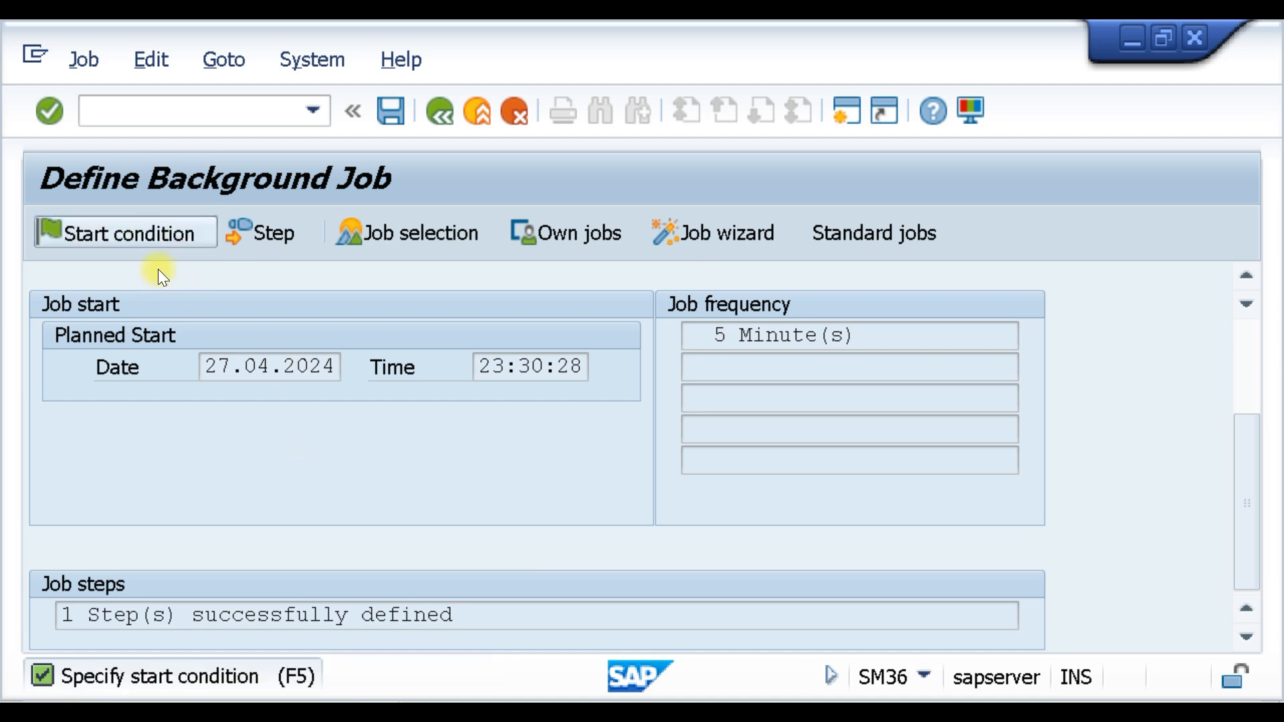
click(158, 235)
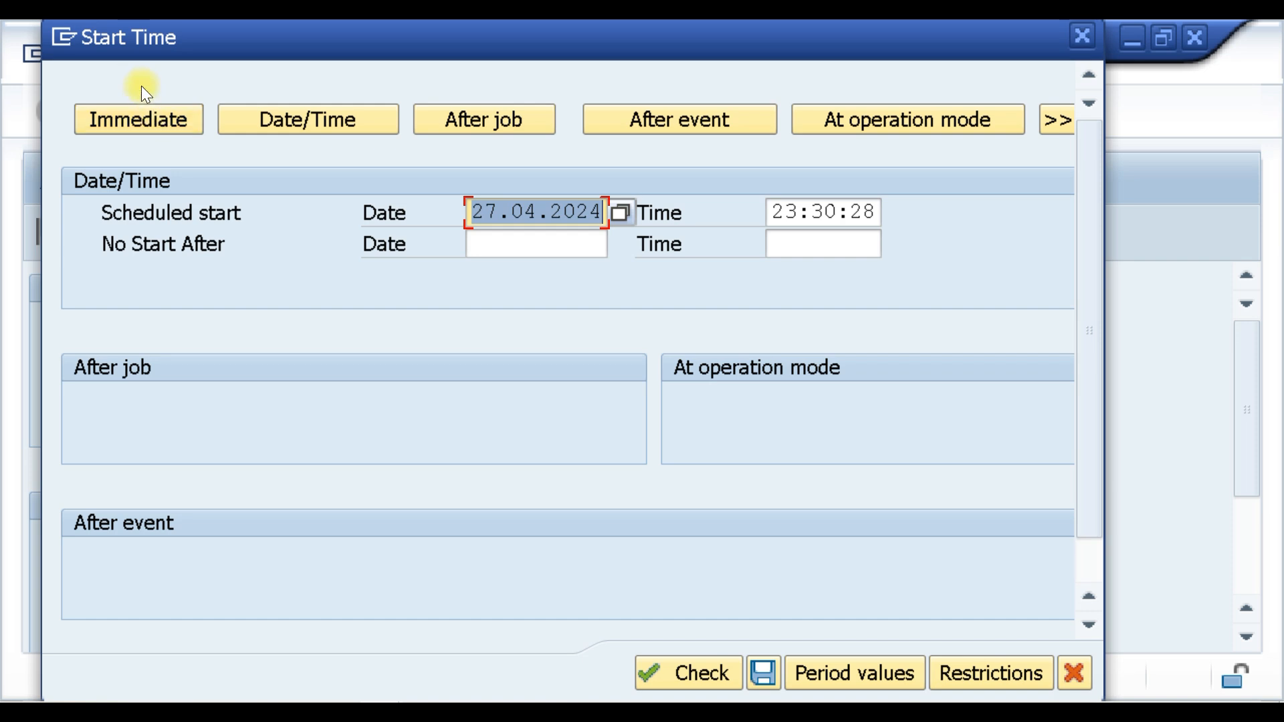
click(130, 114)
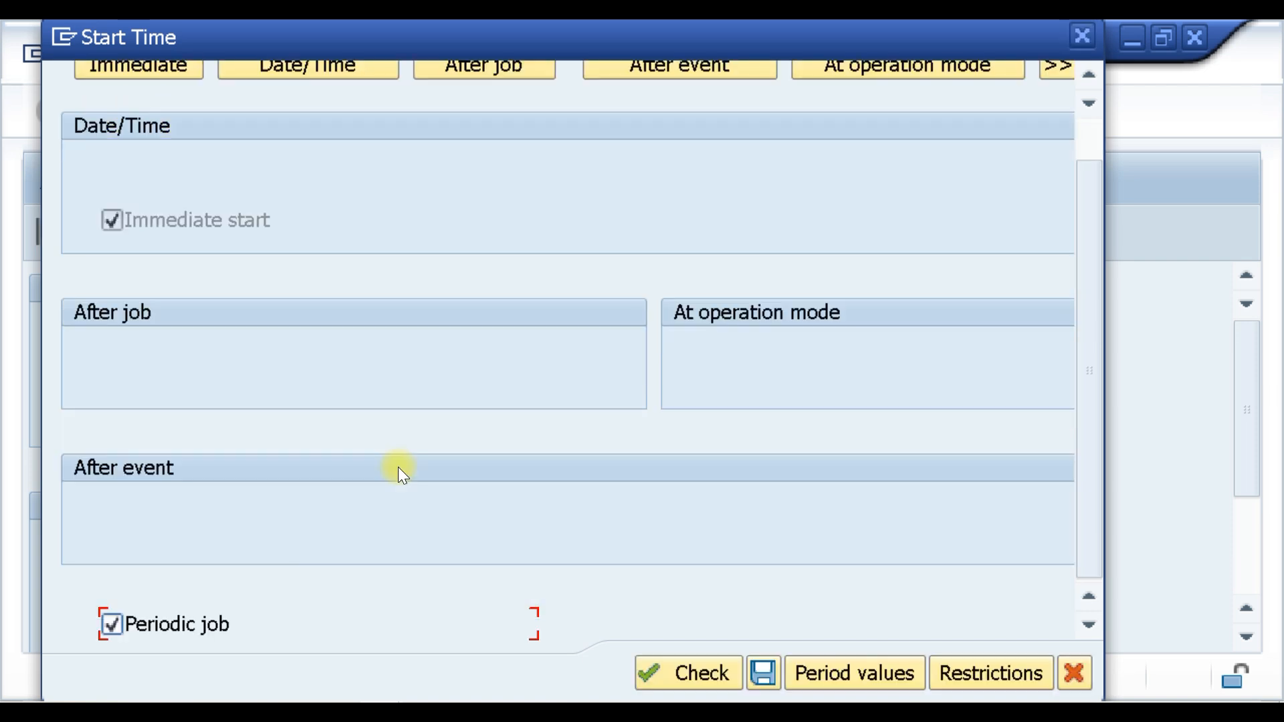
click(773, 667)
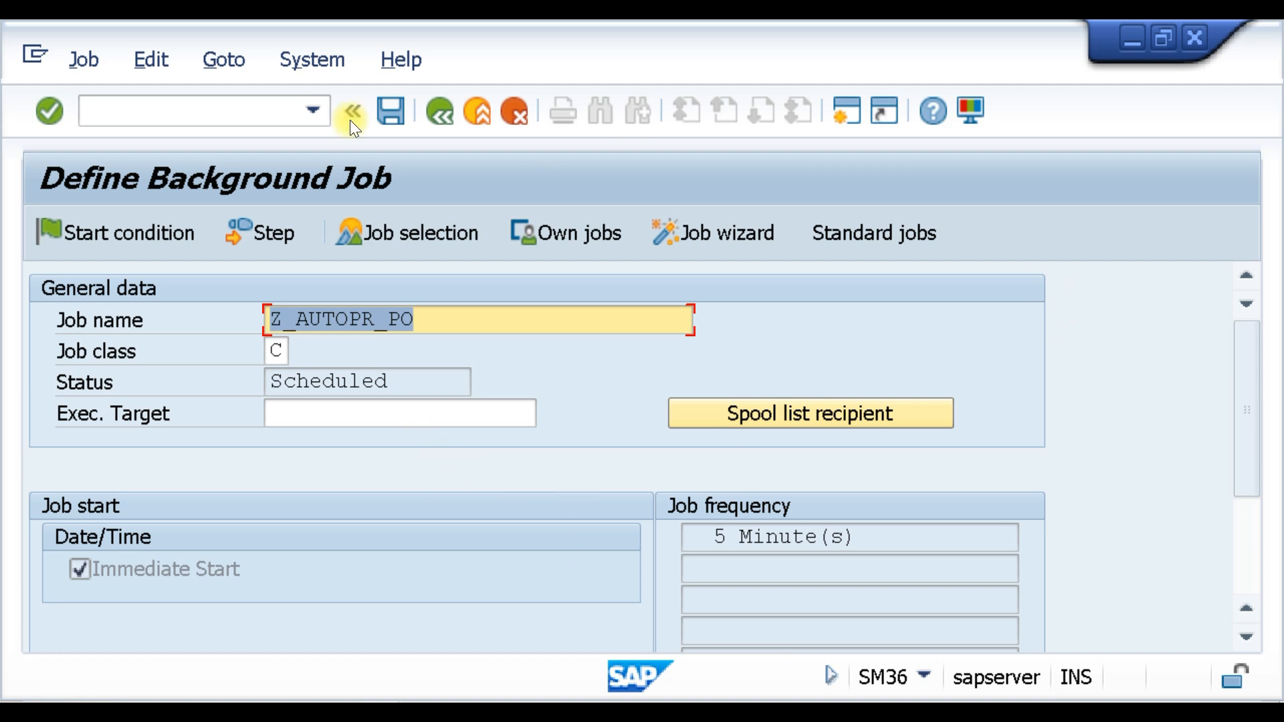
click(391, 114)
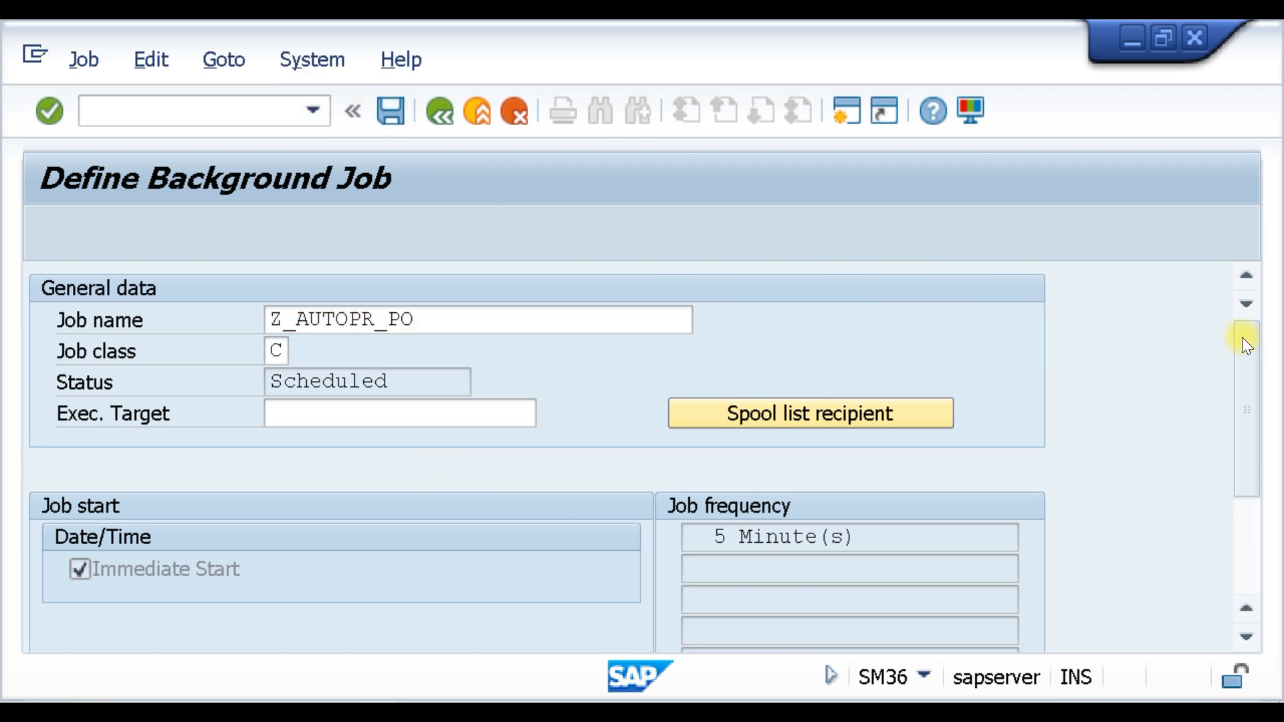
scroll(1246, 361, down, 1)
scroll(1250, 371, down, 3)
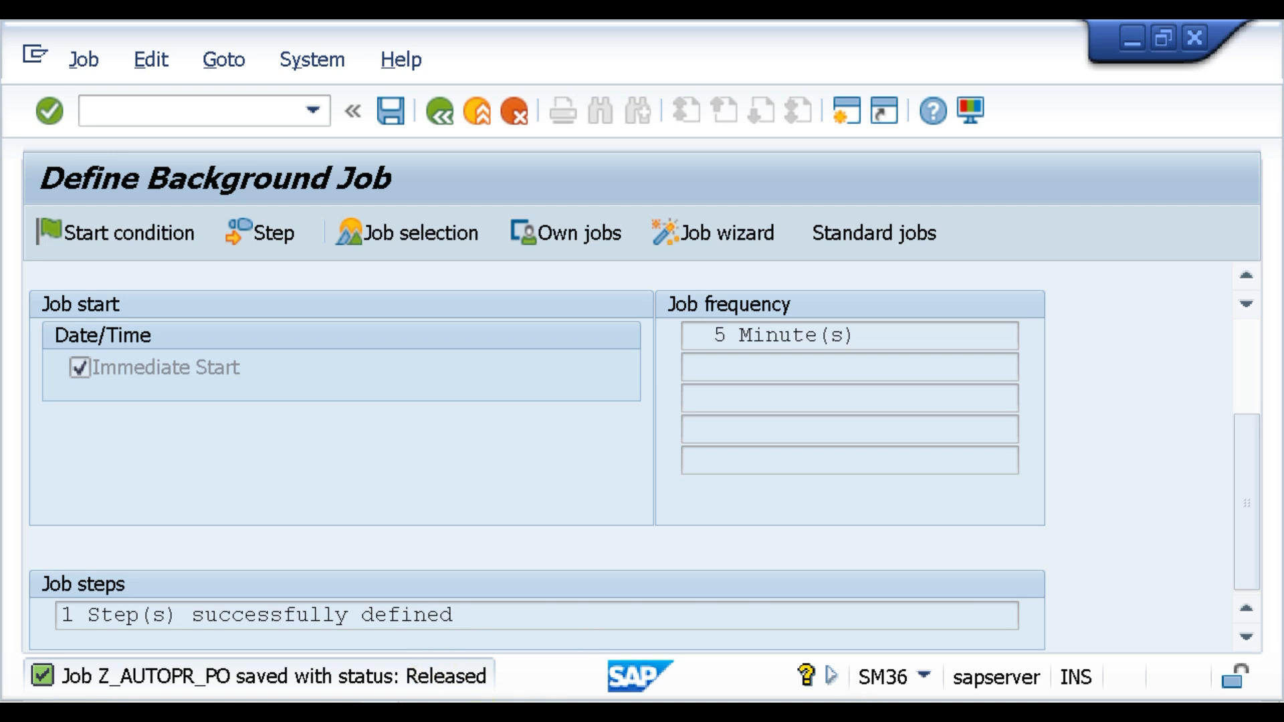
Return to the job overview and refresh it to follow the status of the immediately started Z_AUTOPR_PO job.
mouse_move(562, 670)
click(872, 627)
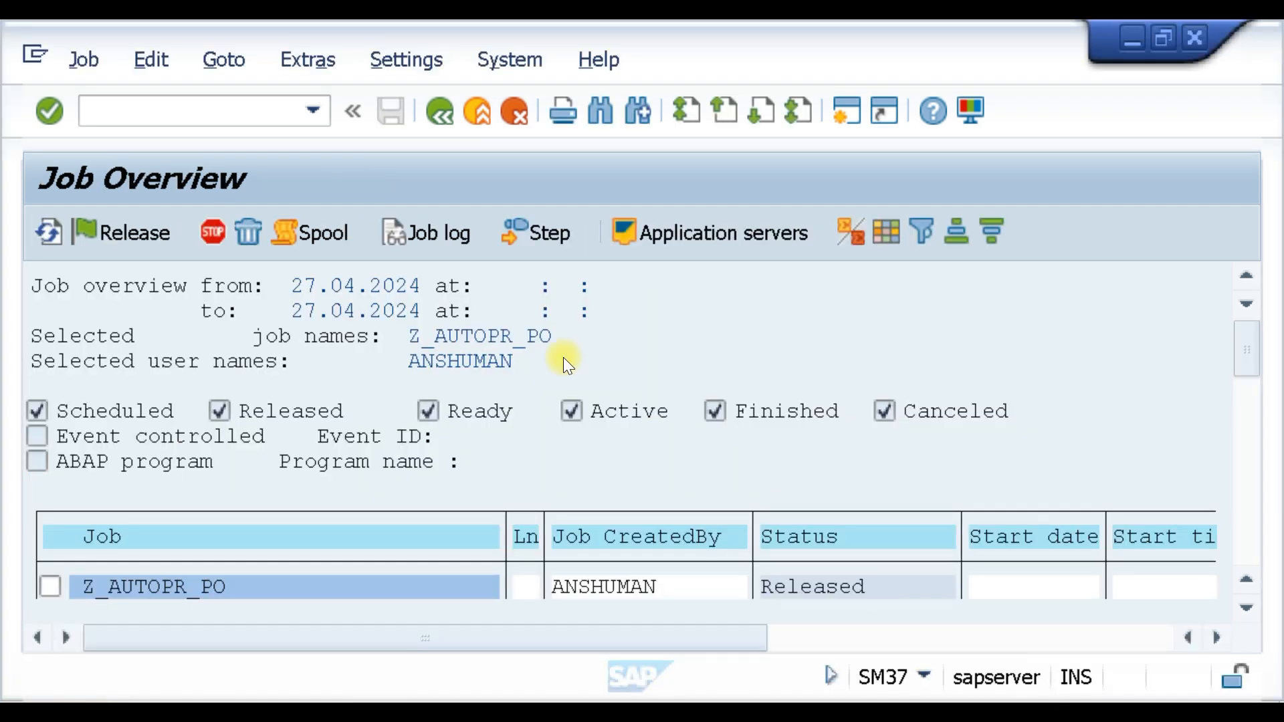
click(50, 234)
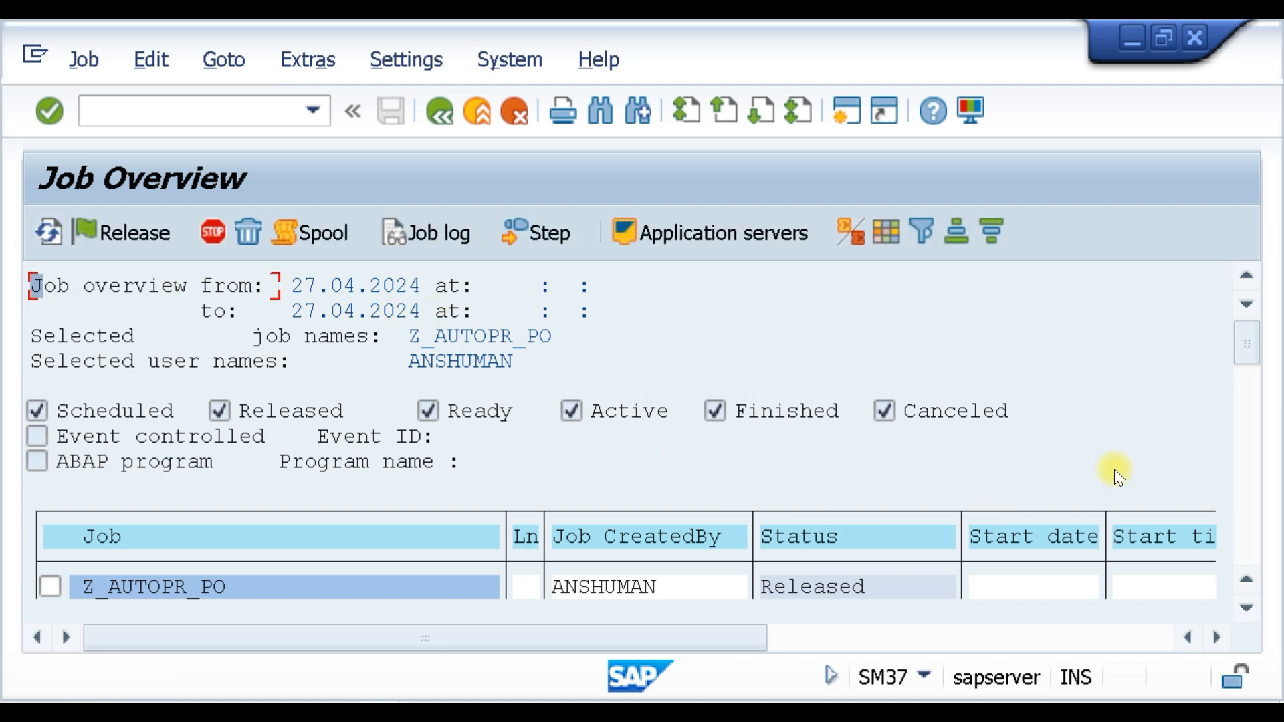
click(1243, 604)
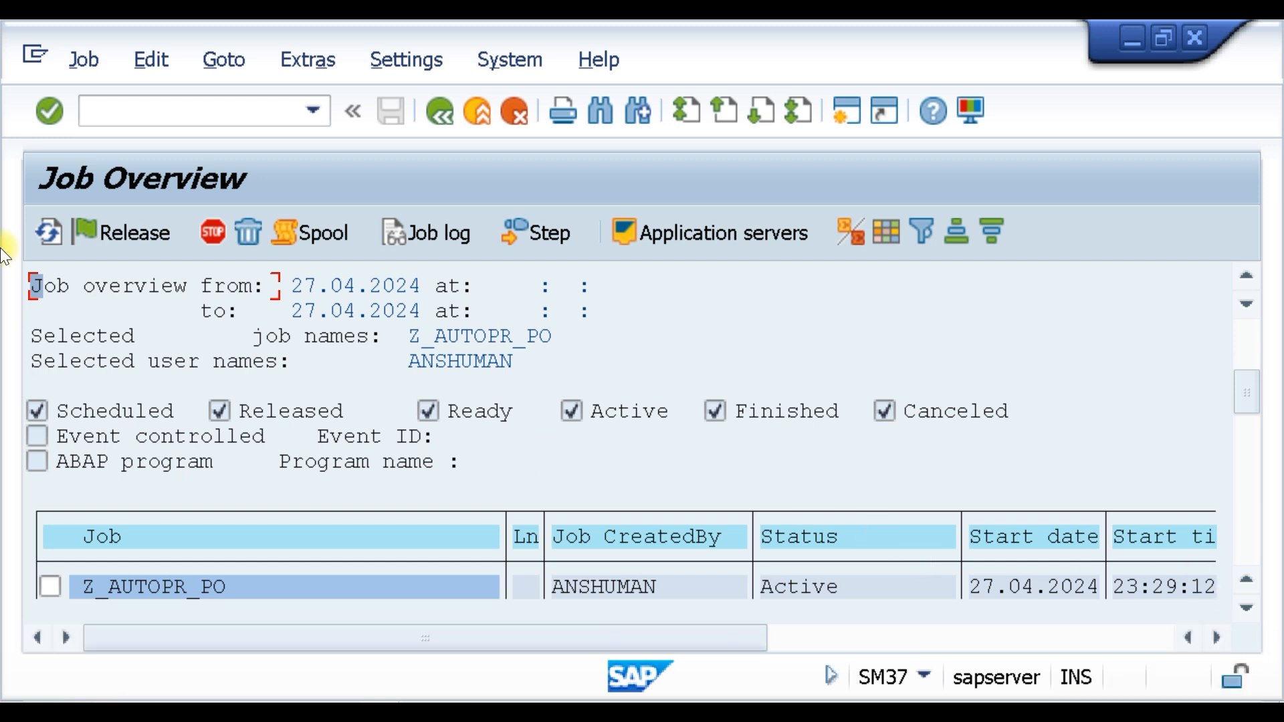
click(44, 234)
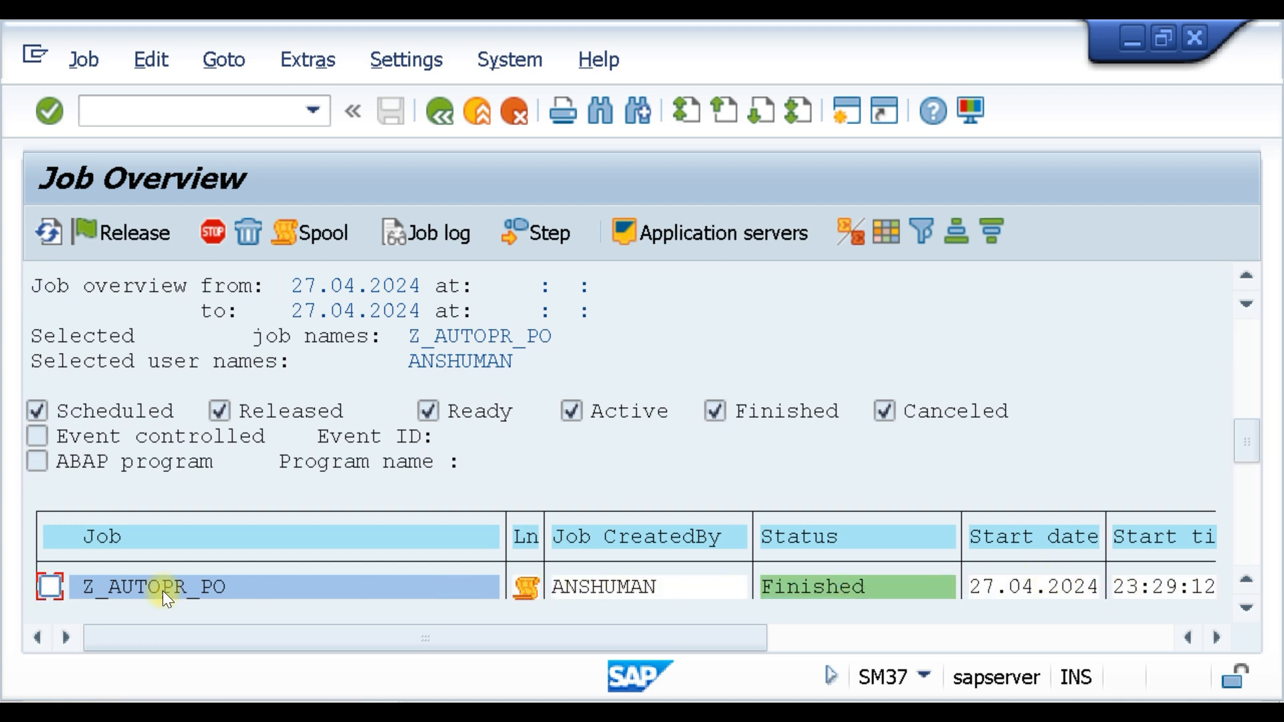
Display the job log of the latest Z_AUTOPR_PO run and review its program, variant and purchase order messages.
click(445, 228)
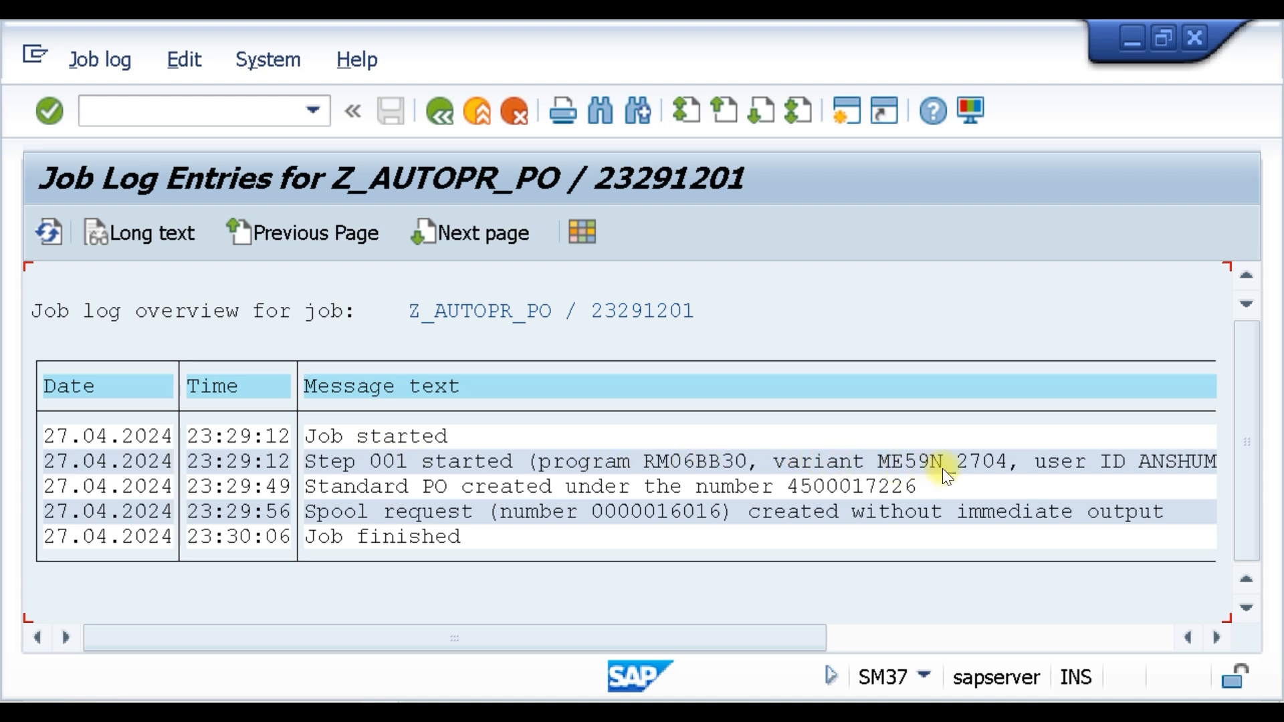
click(994, 465)
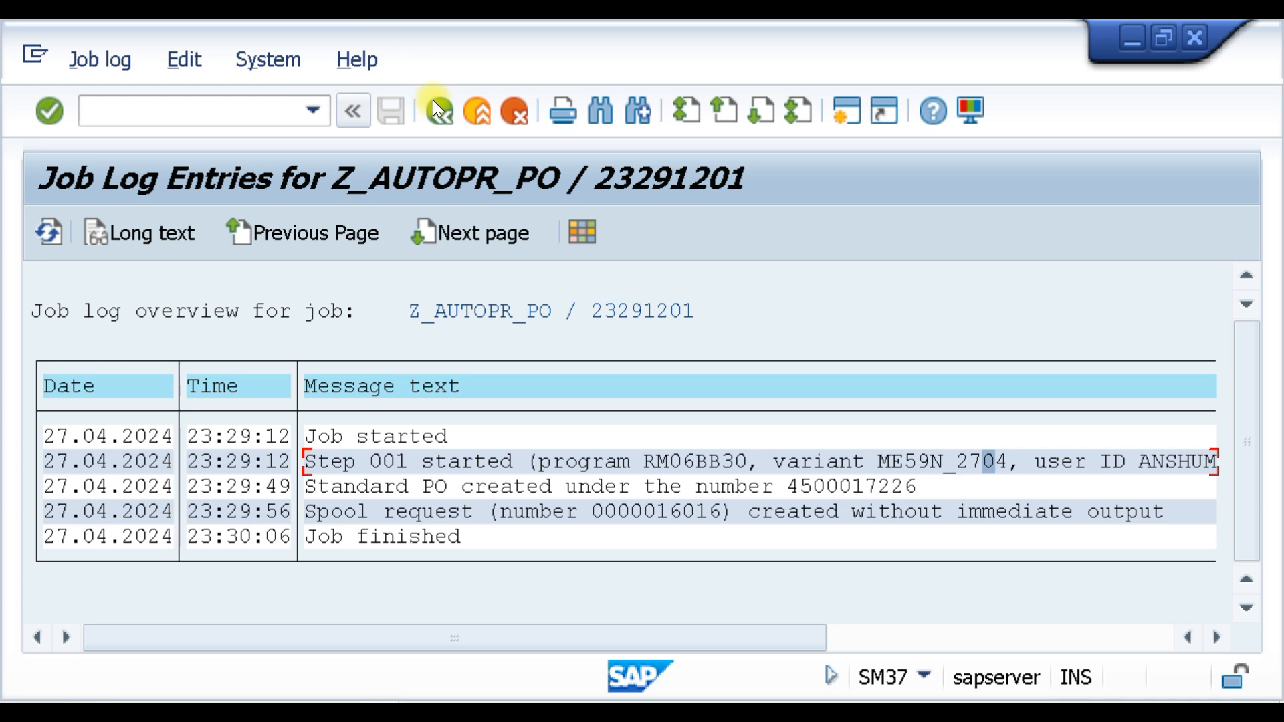
click(442, 114)
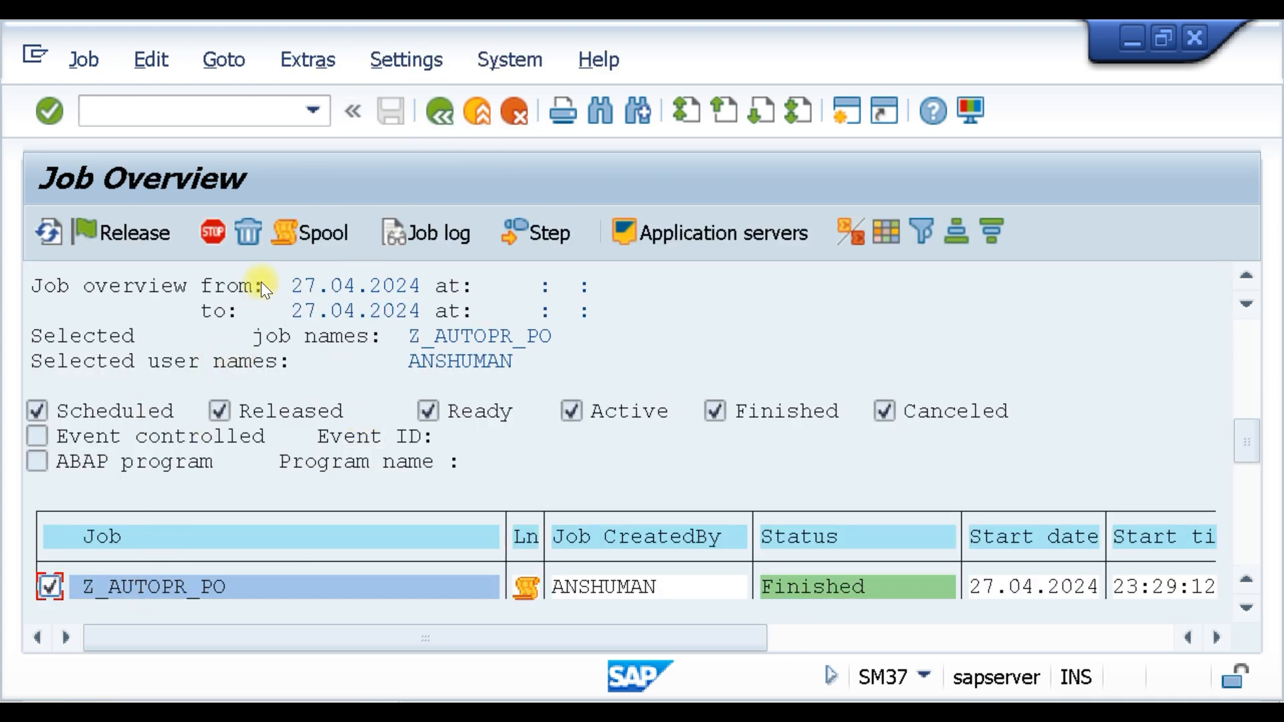
Display the job's spool output and compare its converted requisition with the number in the Create Purchase Requisition session.
click(284, 230)
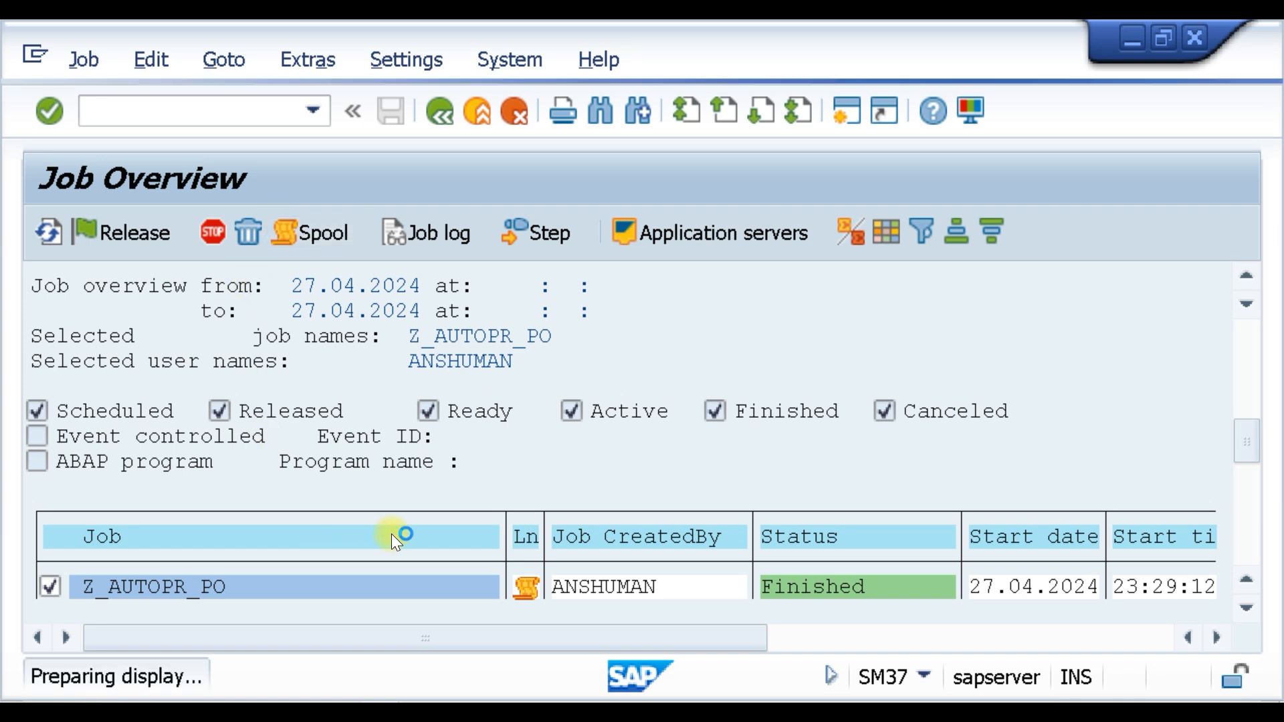
click(226, 361)
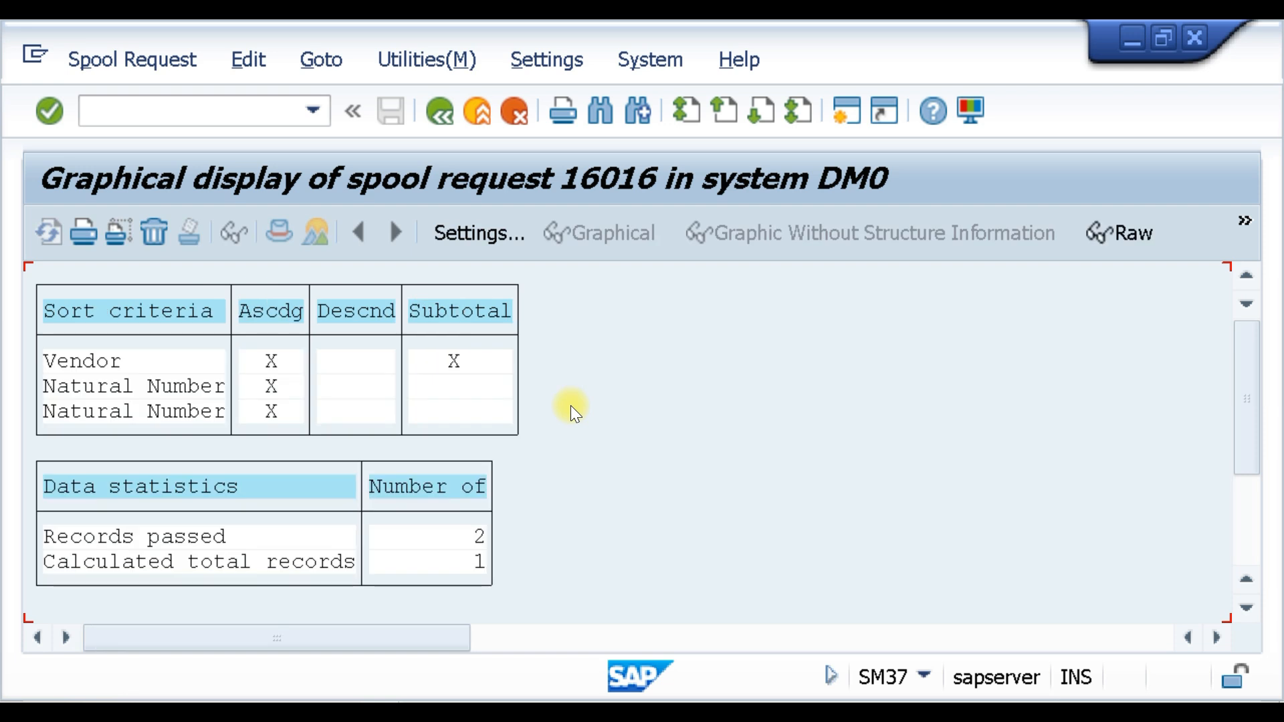
scroll(485, 539, down, 2)
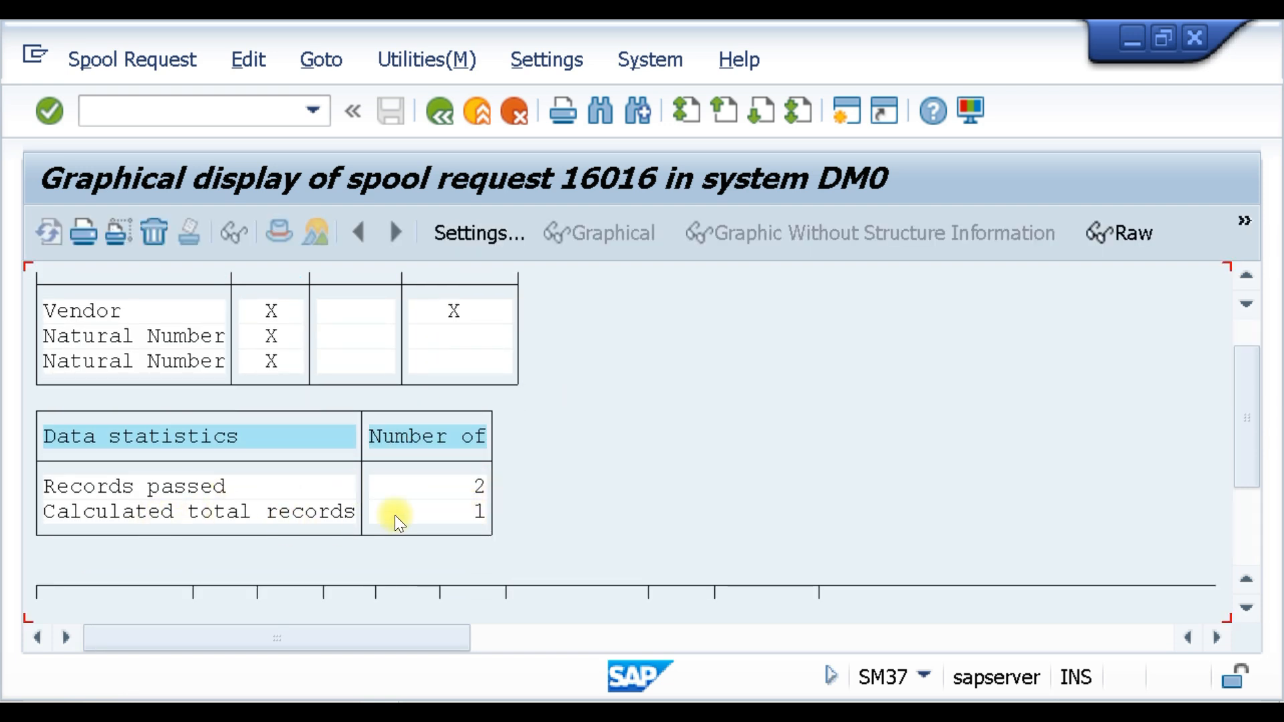
scroll(631, 482, down, 3)
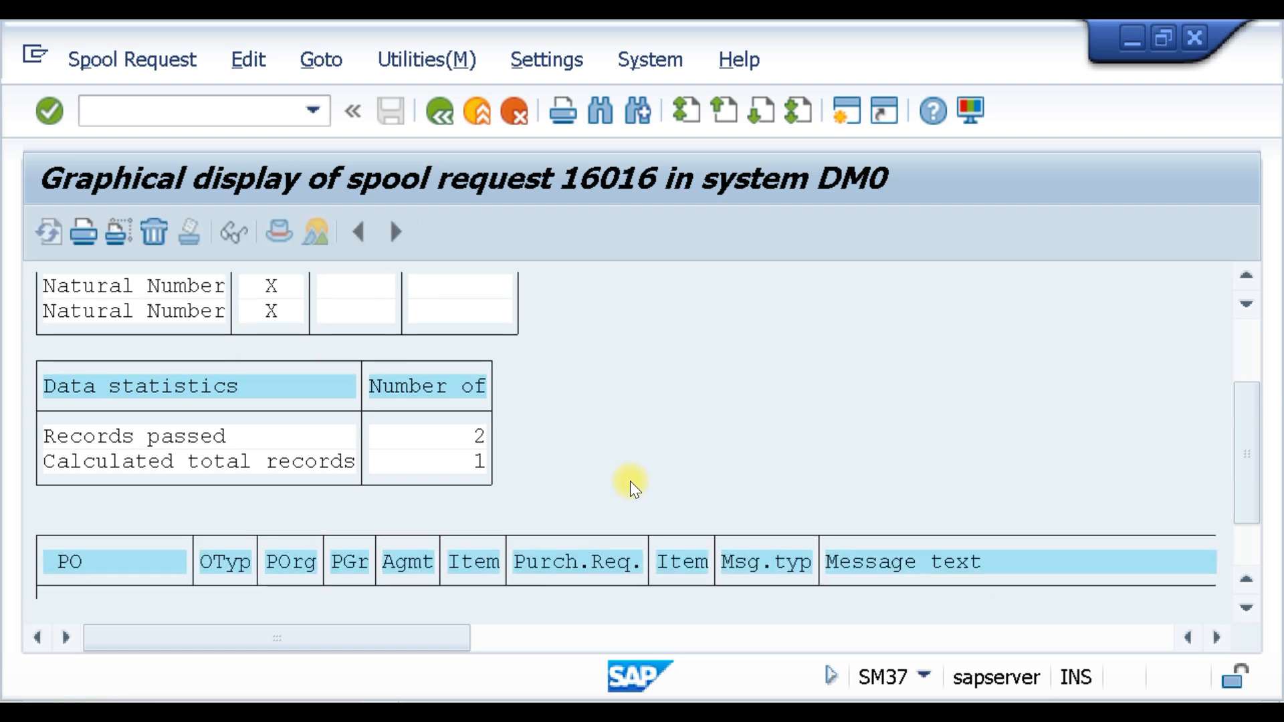
scroll(630, 480, down, 4)
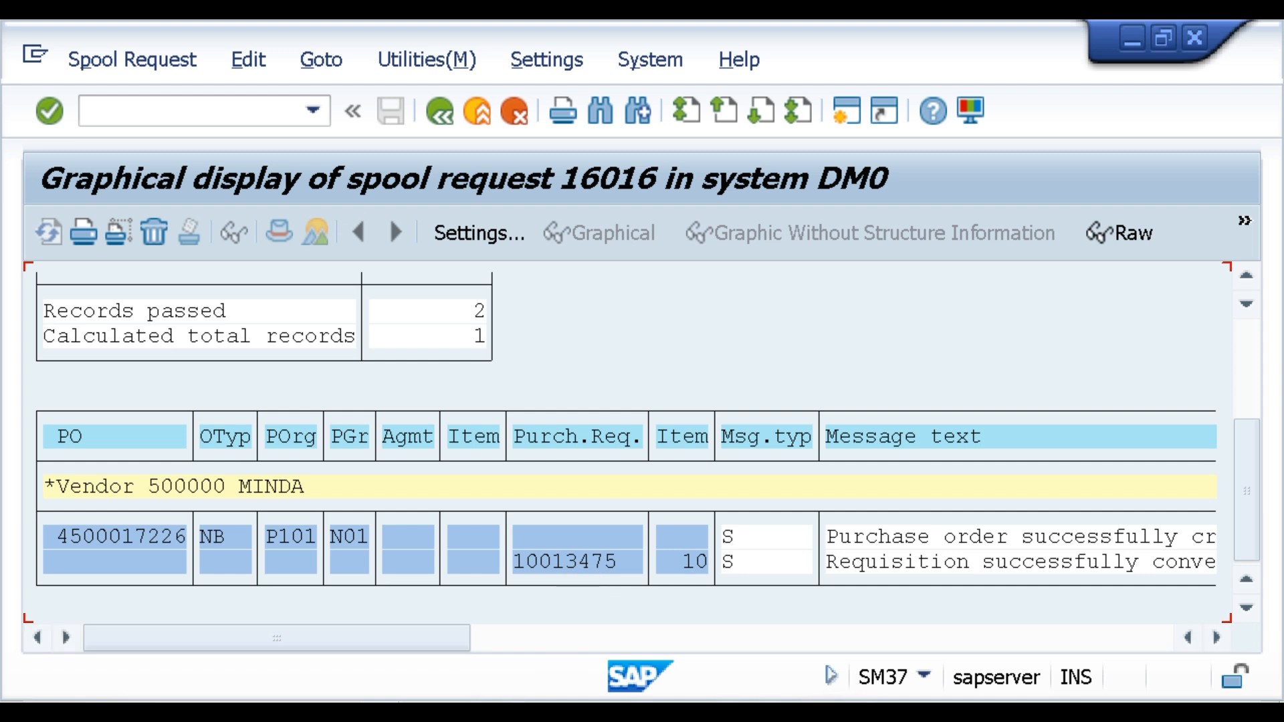
click(468, 711)
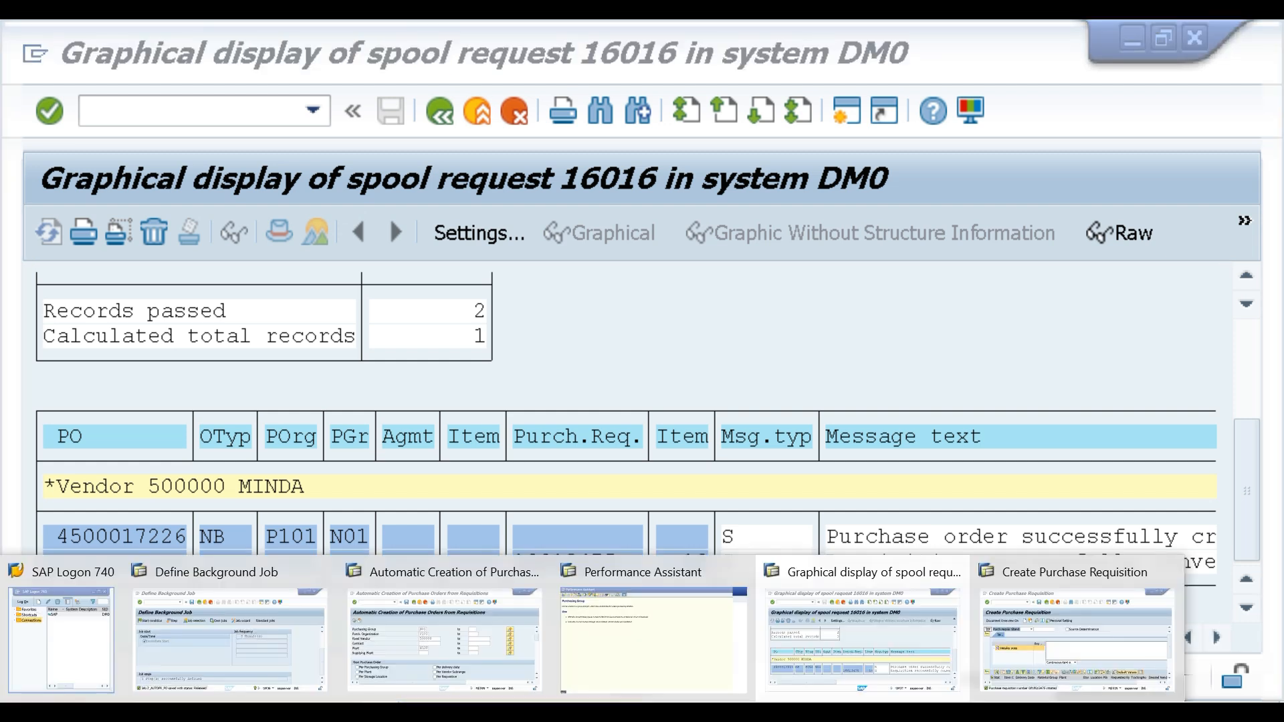
click(1069, 636)
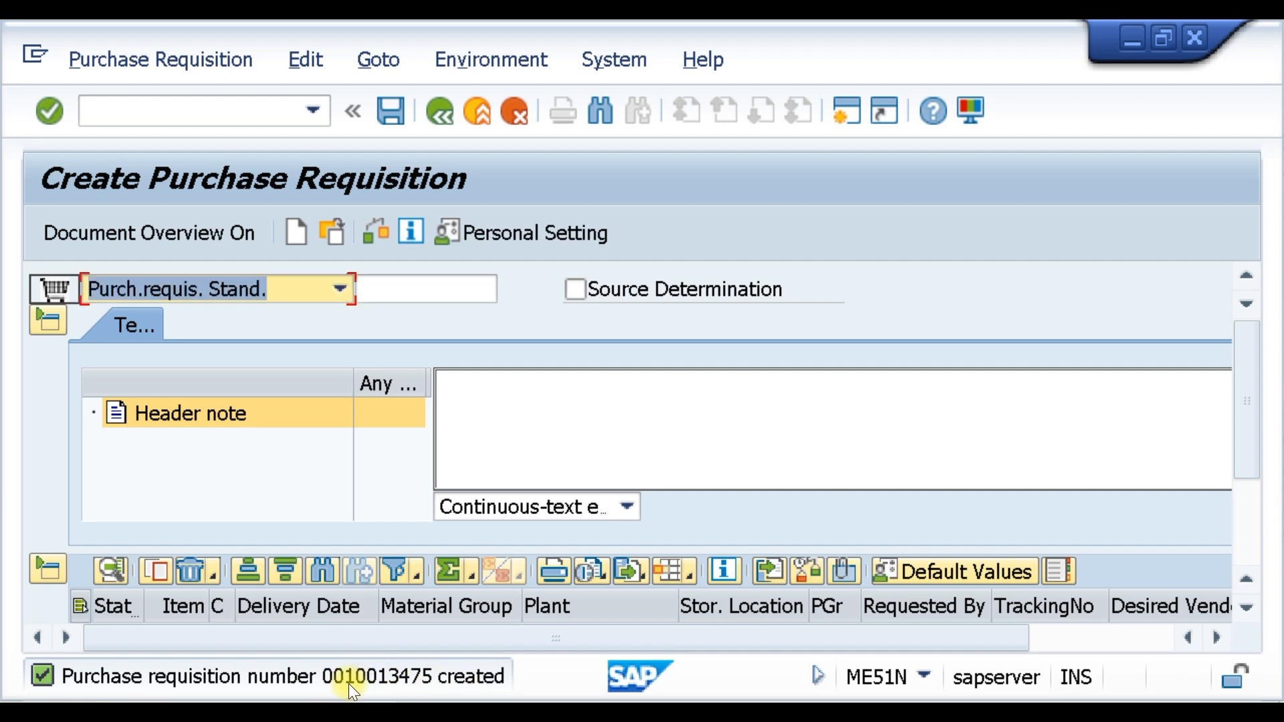